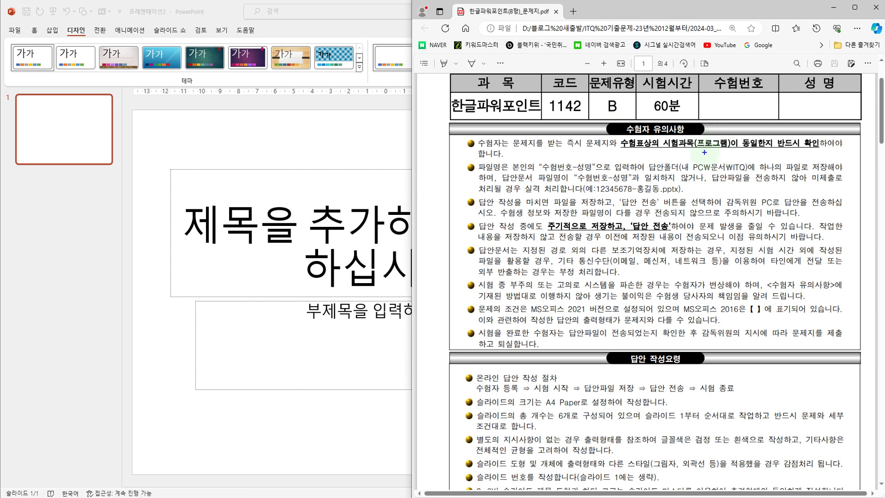
- Read the exam sheet's candidate notes and answer guidelines on file naming, slide size, slide count and working order
{"action": "left_click_drag", "start_coordinate": [701, 157], "coordinate": [757, 176]}
{"action": "left_click_drag", "start_coordinate": [581, 180], "coordinate": [685, 195]}
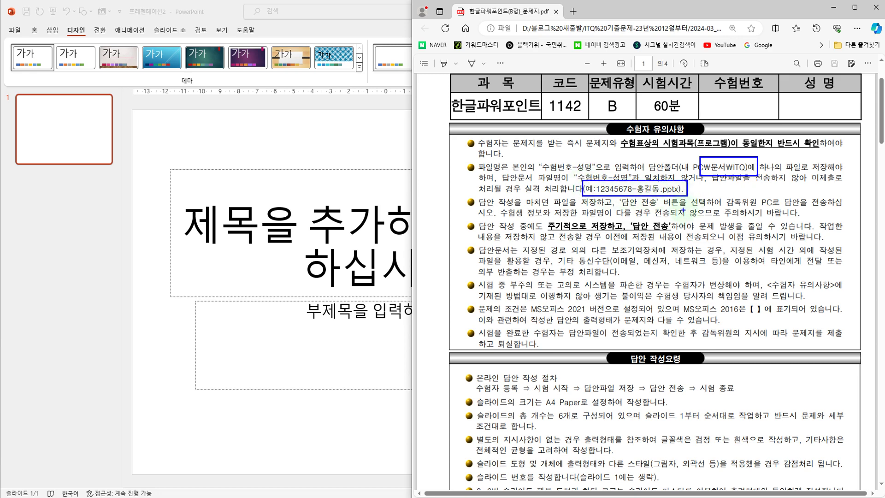
{"action": "scroll", "coordinate": [683, 208], "scroll_direction": "down", "scroll_amount": 3}
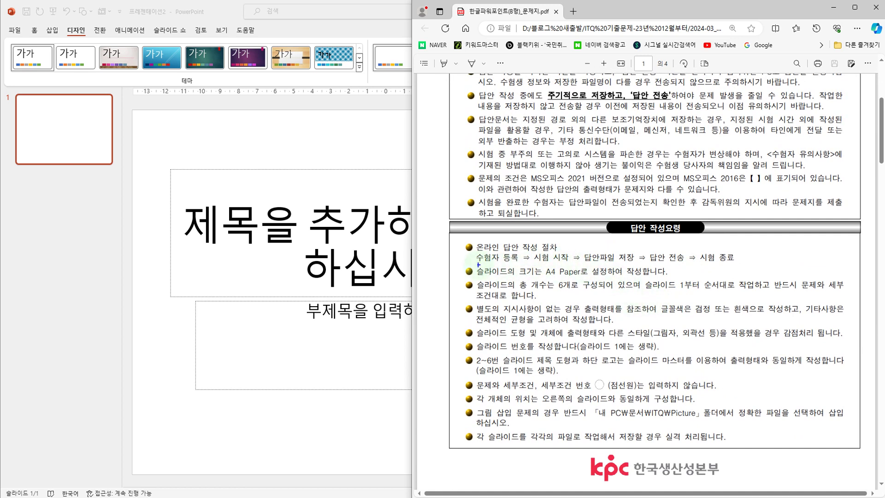
{"action": "left_click_drag", "start_coordinate": [469, 263], "coordinate": [593, 278]}
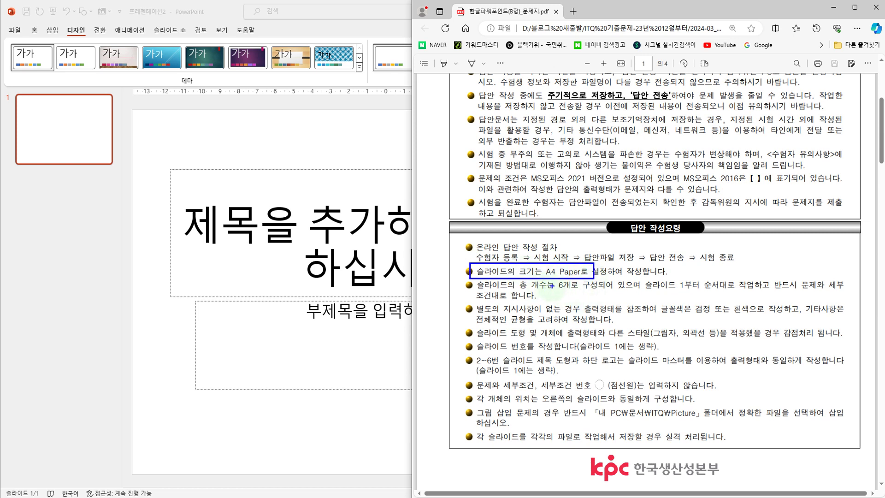
{"action": "left_click_drag", "start_coordinate": [552, 278], "coordinate": [579, 292]}
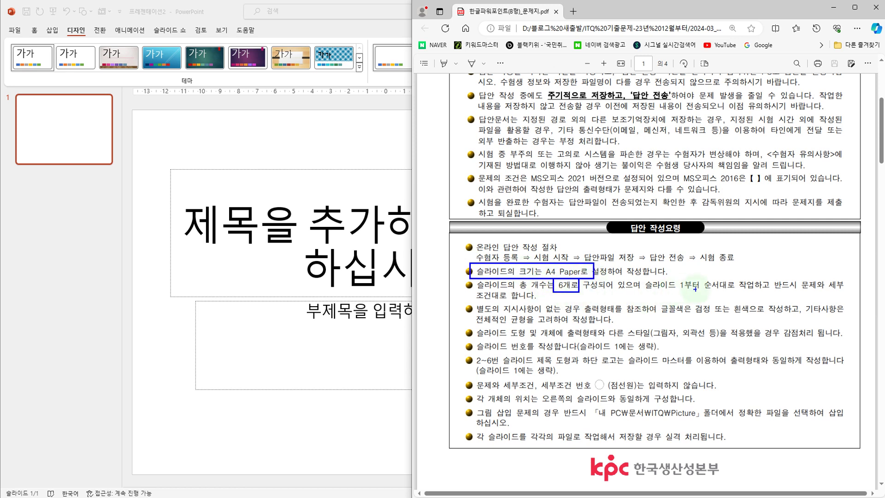
{"action": "mouse_move", "coordinate": [676, 272]}
{"action": "left_mouse_down"}
{"action": "mouse_move", "coordinate": [720, 294]}
{"action": "mouse_move", "coordinate": [753, 294]}
{"action": "left_mouse_up"}
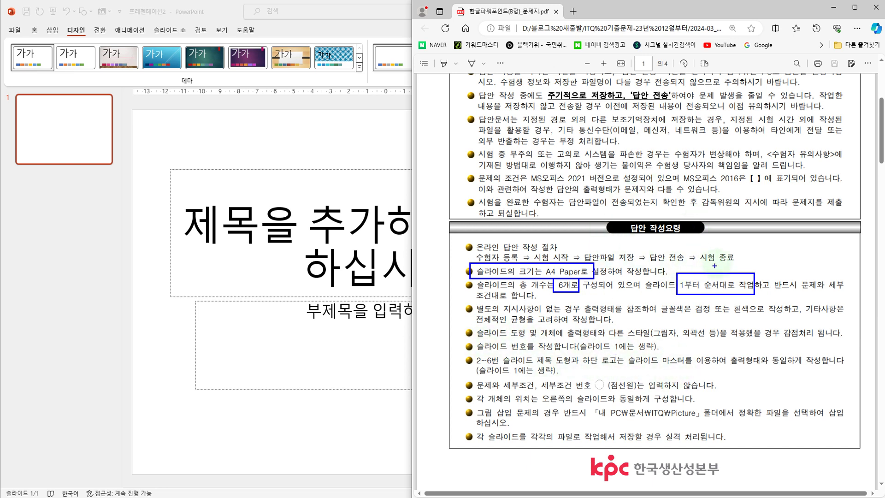
{"action": "key", "text": "Escape"}
- Examine the overall composition requirements on page 2 of the exam sheet, covering slide size, slide order and slide master
{"action": "scroll", "coordinate": [638, 344], "scroll_direction": "down", "scroll_amount": 10}
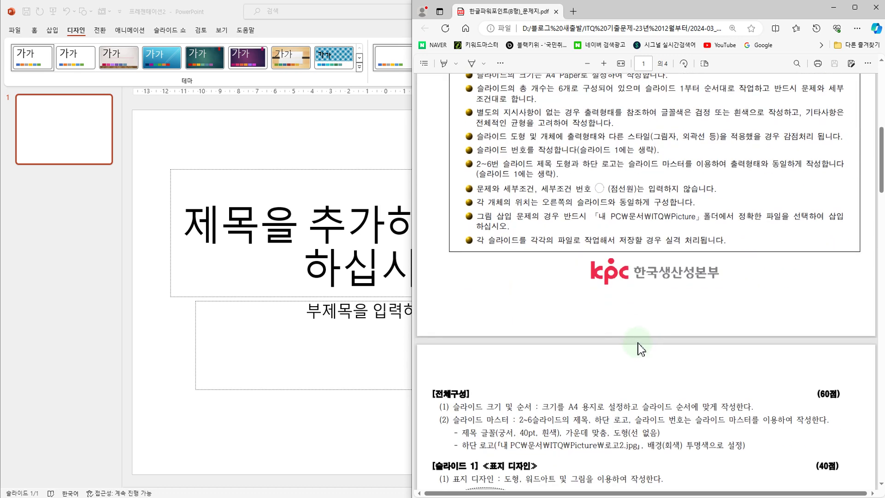
{"action": "scroll", "coordinate": [638, 343], "scroll_direction": "up", "scroll_amount": 2}
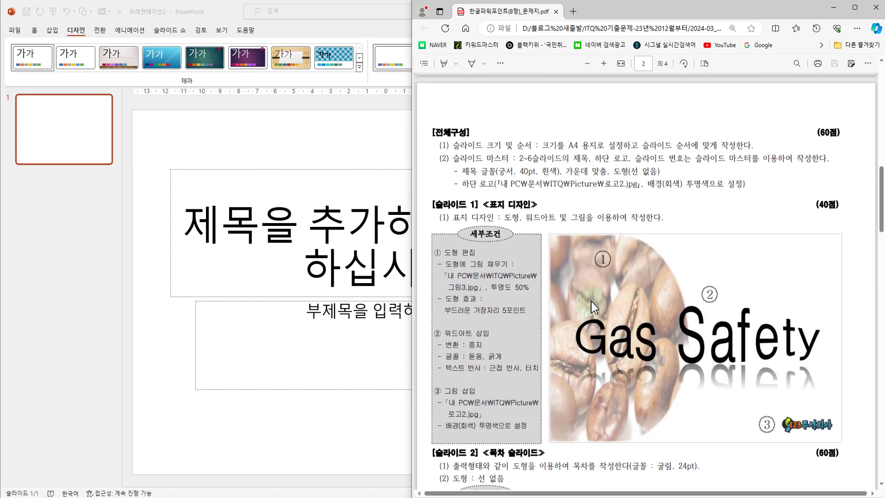
{"action": "mouse_move", "coordinate": [427, 118]}
{"action": "left_mouse_down"}
{"action": "mouse_move", "coordinate": [456, 136]}
{"action": "mouse_move", "coordinate": [707, 183]}
{"action": "mouse_move", "coordinate": [853, 197]}
{"action": "left_mouse_up"}
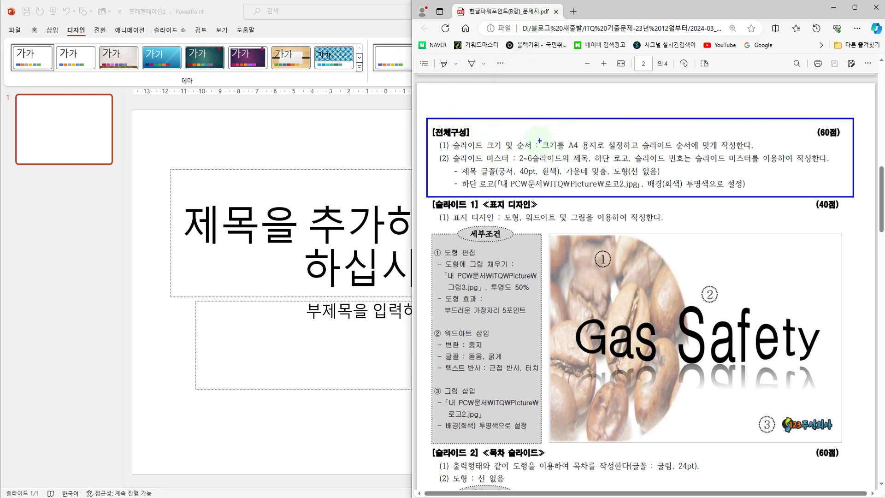
{"action": "mouse_move", "coordinate": [535, 134]}
{"action": "left_mouse_down"}
{"action": "mouse_move", "coordinate": [590, 154]}
{"action": "mouse_move", "coordinate": [739, 151]}
{"action": "left_mouse_up"}
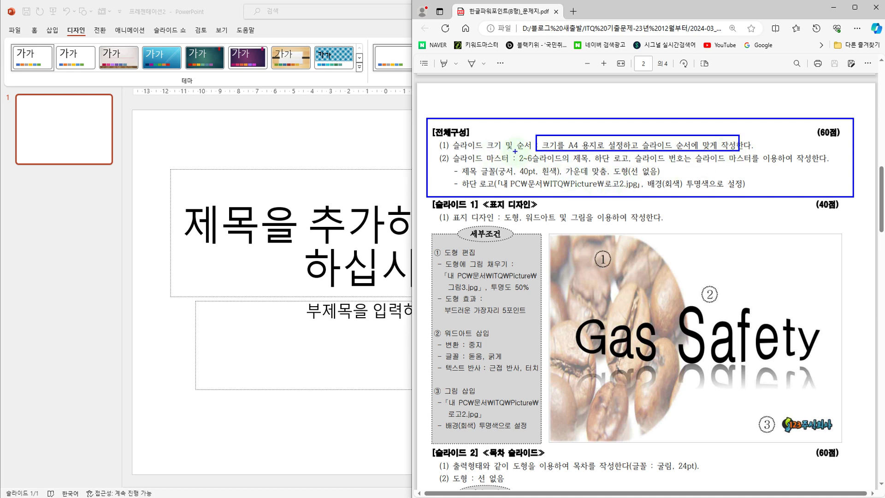
{"action": "left_click_drag", "start_coordinate": [515, 150], "coordinate": [570, 166]}
{"action": "key", "text": "Escape"}
- Review the sample slides 2 to 6 in the exam sheet for the shared title shape, logo and slide number, and return to the overall requirements
{"action": "scroll", "coordinate": [557, 213], "scroll_direction": "down", "scroll_amount": 6}
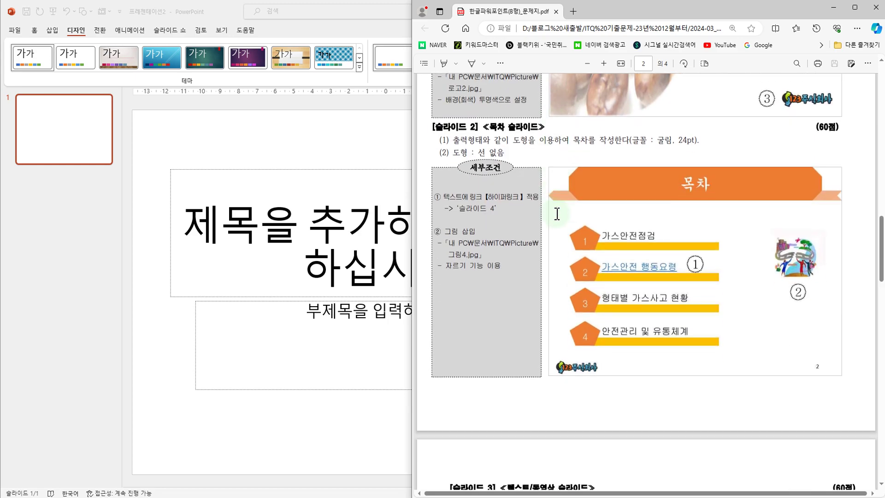
{"action": "scroll", "coordinate": [635, 226], "scroll_direction": "down", "scroll_amount": 6}
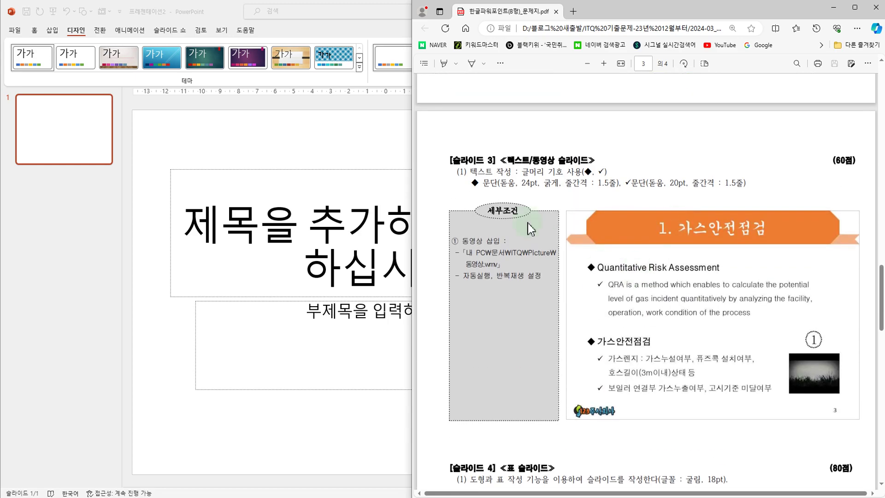
{"action": "scroll", "coordinate": [531, 228], "scroll_direction": "down", "scroll_amount": 10}
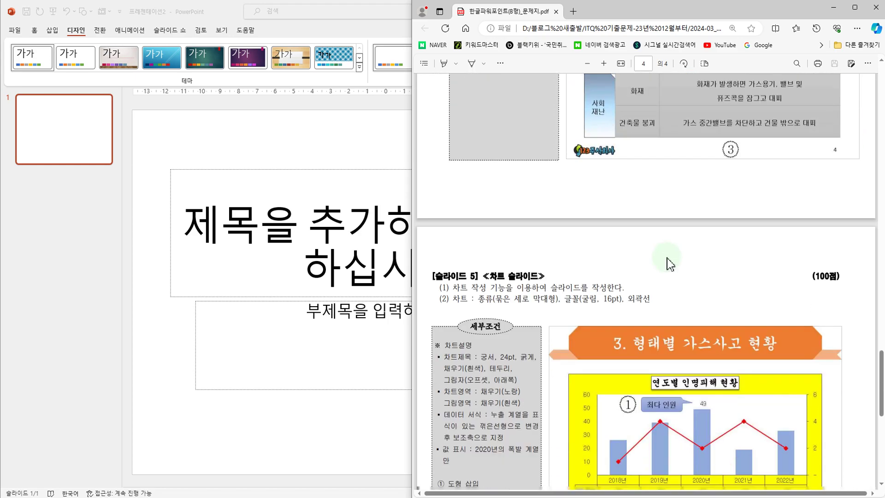
{"action": "scroll", "coordinate": [670, 263], "scroll_direction": "down", "scroll_amount": 10}
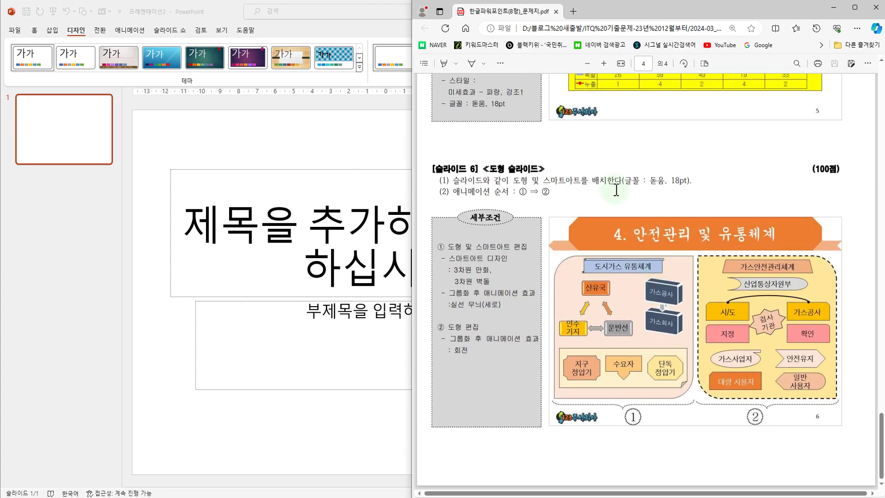
{"action": "left_click_drag", "start_coordinate": [540, 206], "coordinate": [847, 255]}
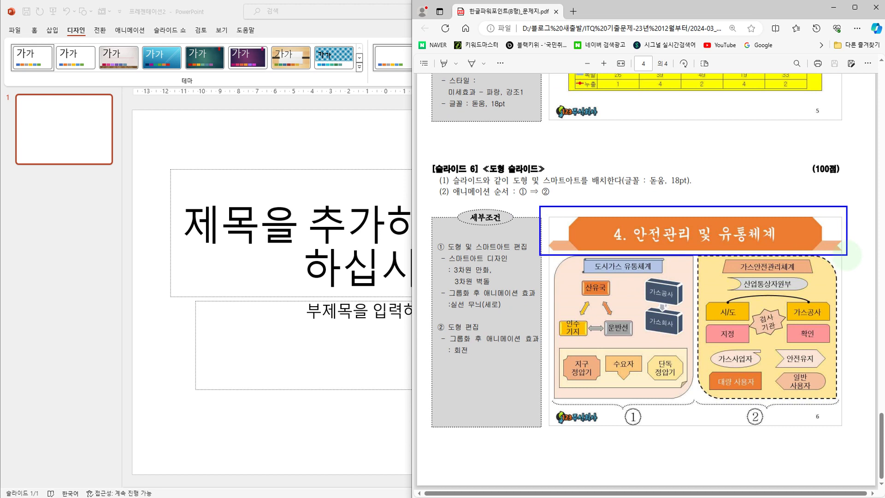
{"action": "left_click_drag", "start_coordinate": [540, 408], "coordinate": [611, 430]}
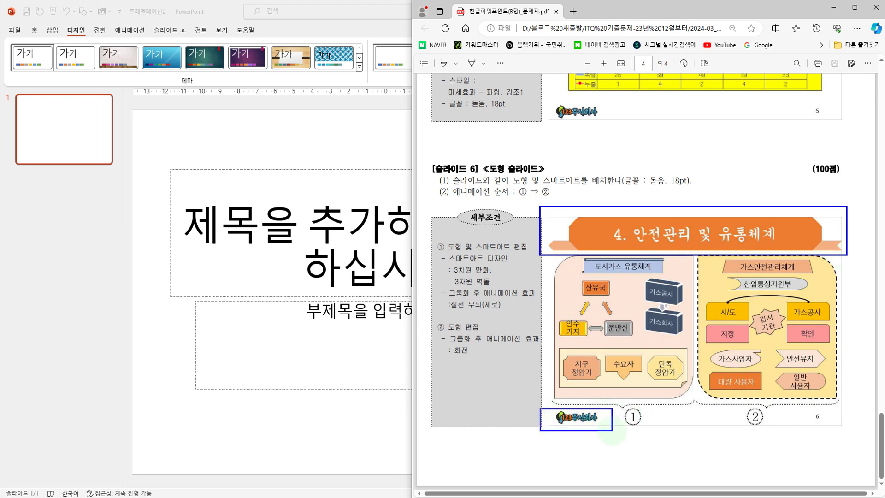
{"action": "left_click_drag", "start_coordinate": [809, 410], "coordinate": [832, 434]}
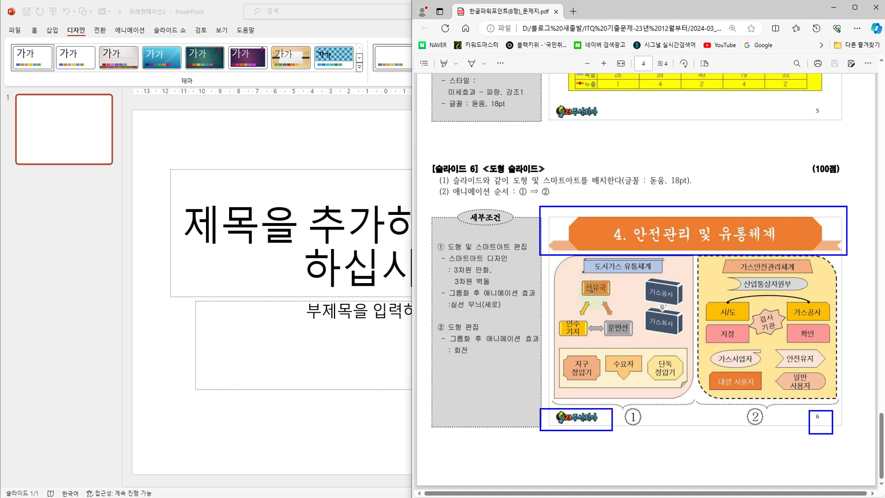
{"action": "scroll", "coordinate": [620, 309], "scroll_direction": "up", "scroll_amount": 15}
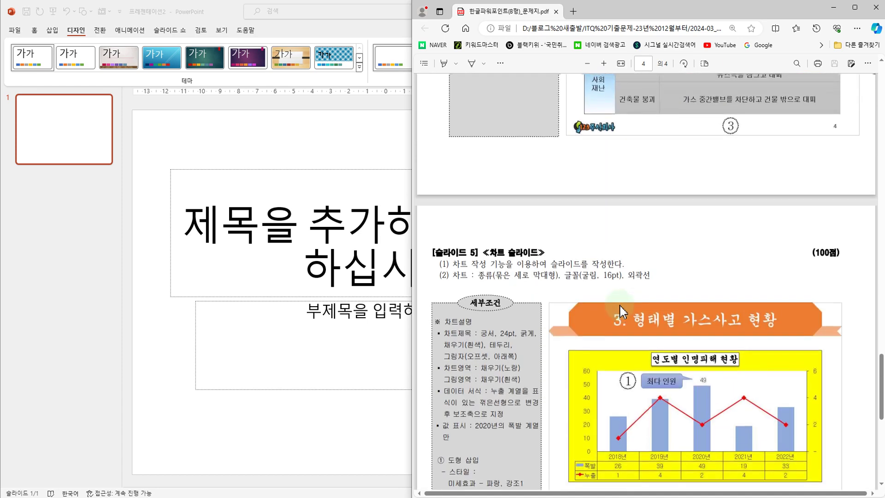
{"action": "scroll", "coordinate": [619, 301], "scroll_direction": "up", "scroll_amount": 8}
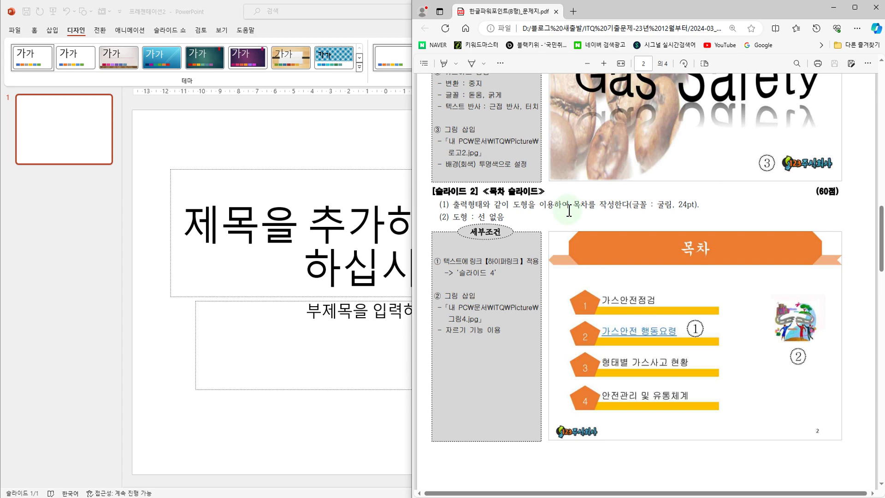
{"action": "scroll", "coordinate": [565, 213], "scroll_direction": "up", "scroll_amount": 5}
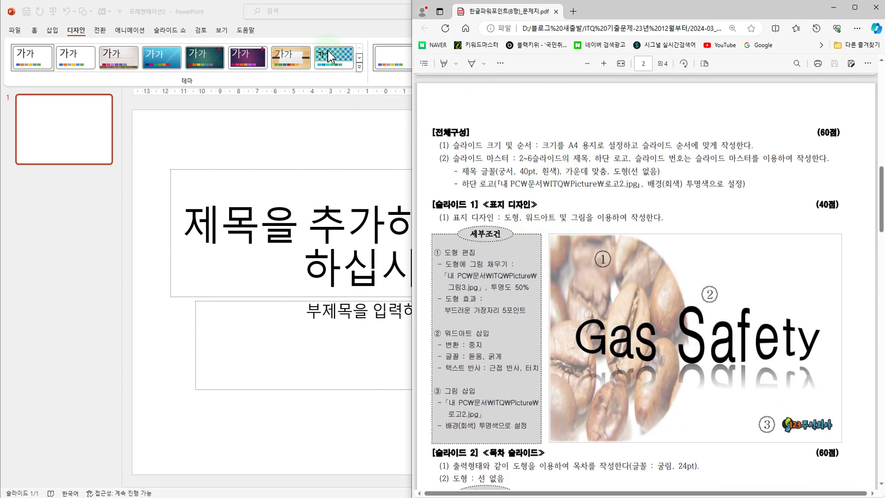
- Switch to PowerPoint and set the custom slide size to A4 용지(210x297mm)
{"action": "left_click", "coordinate": [305, 144]}
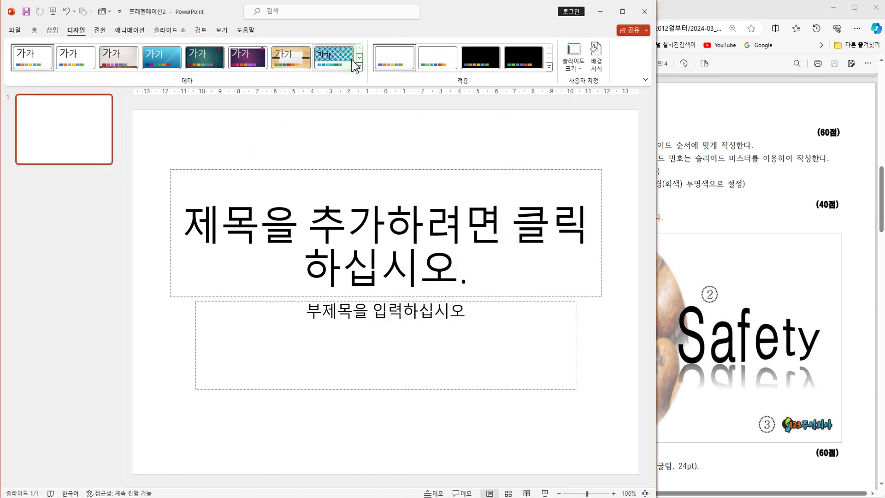
{"action": "left_click", "coordinate": [779, 122]}
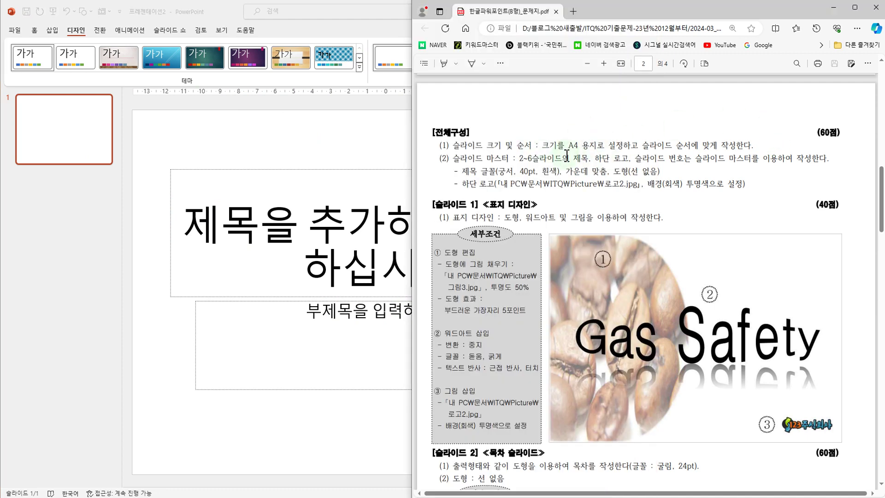
{"action": "left_click", "coordinate": [276, 139]}
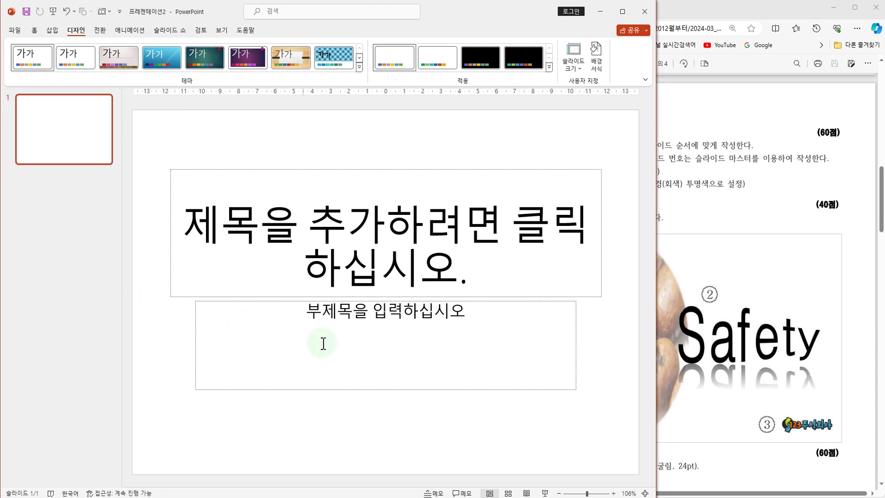
{"action": "left_click", "coordinate": [65, 134]}
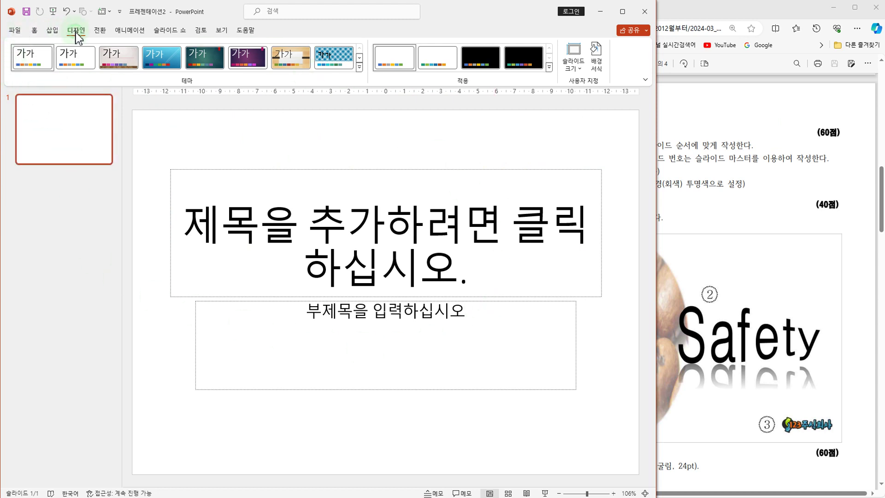
{"action": "left_click", "coordinate": [580, 71]}
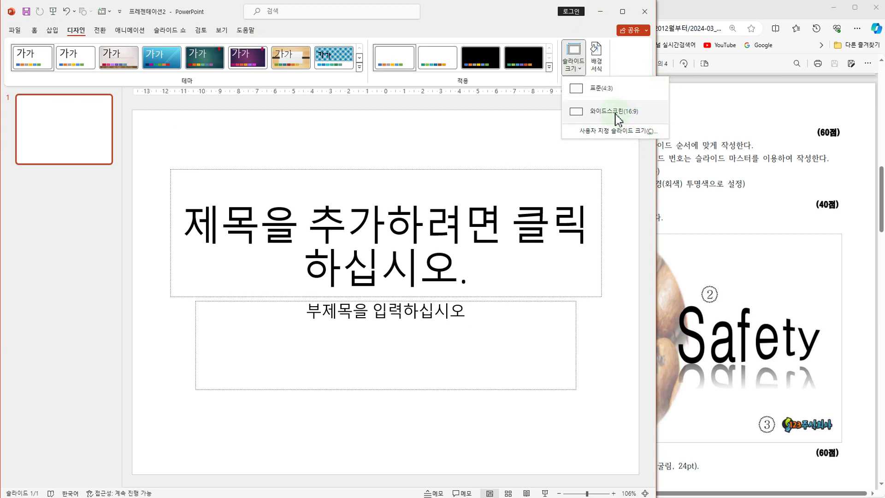
{"action": "left_click", "coordinate": [613, 131]}
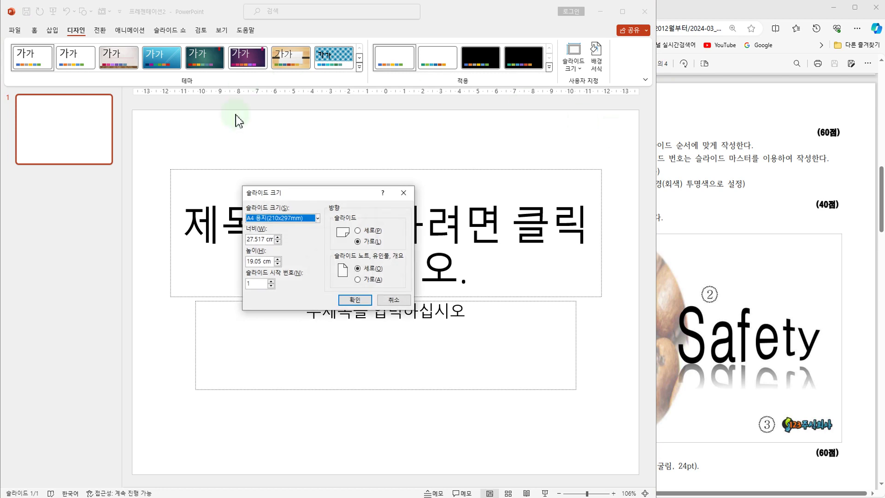
{"action": "left_click", "coordinate": [318, 217]}
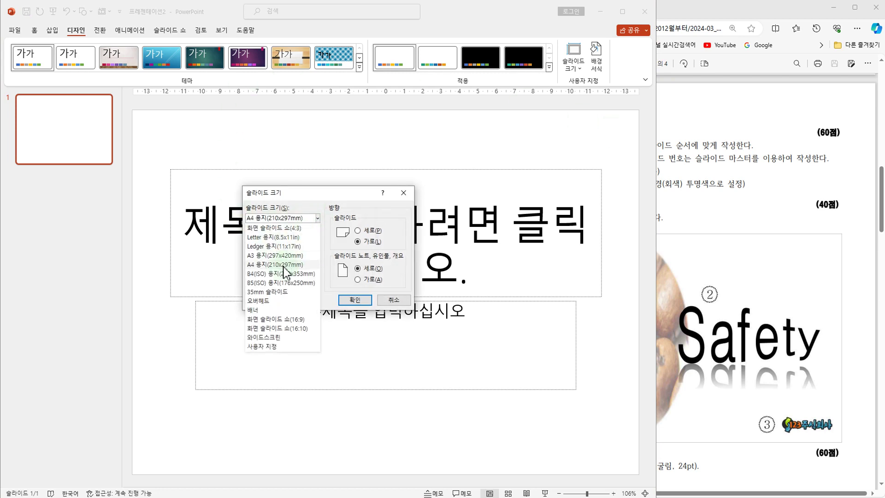
{"action": "left_click", "coordinate": [267, 218]}
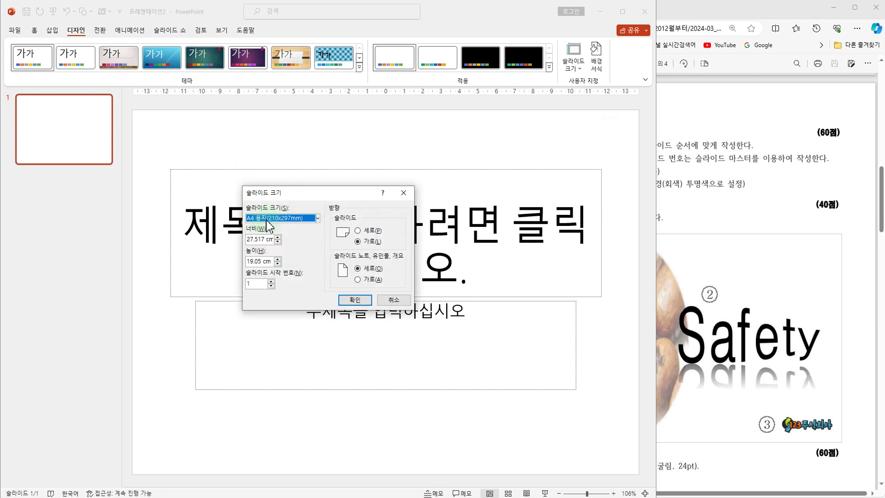
{"action": "left_click", "coordinate": [355, 300]}
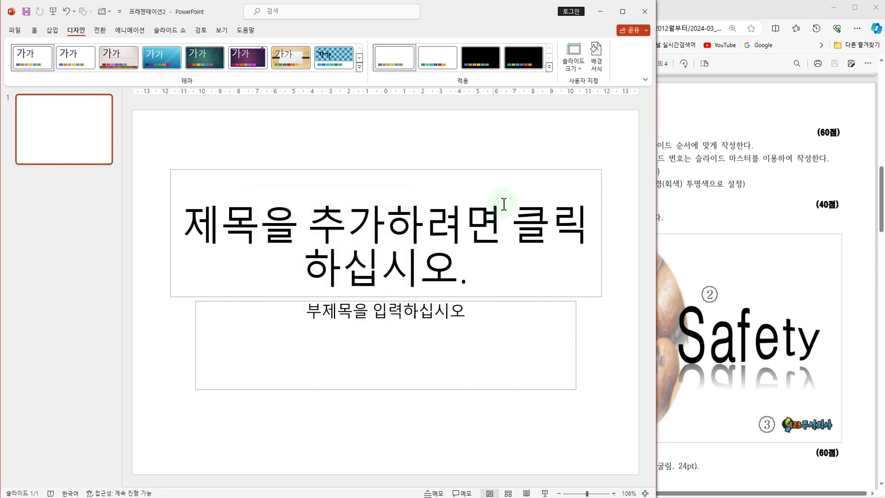
{"action": "left_click", "coordinate": [730, 95]}
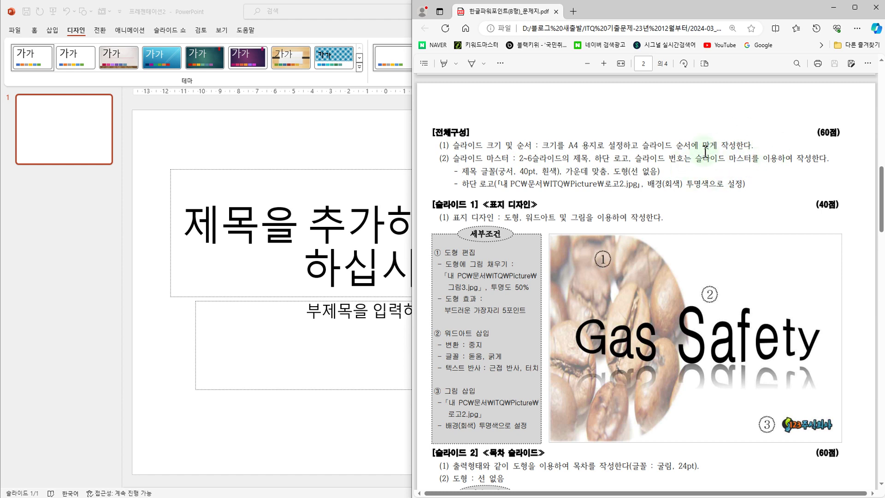
{"action": "left_click", "coordinate": [293, 127]}
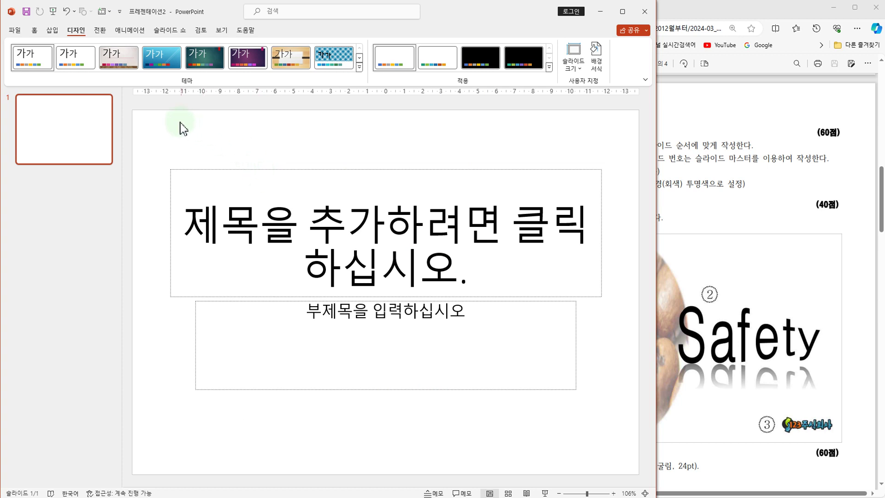
{"action": "left_click", "coordinate": [221, 31]}
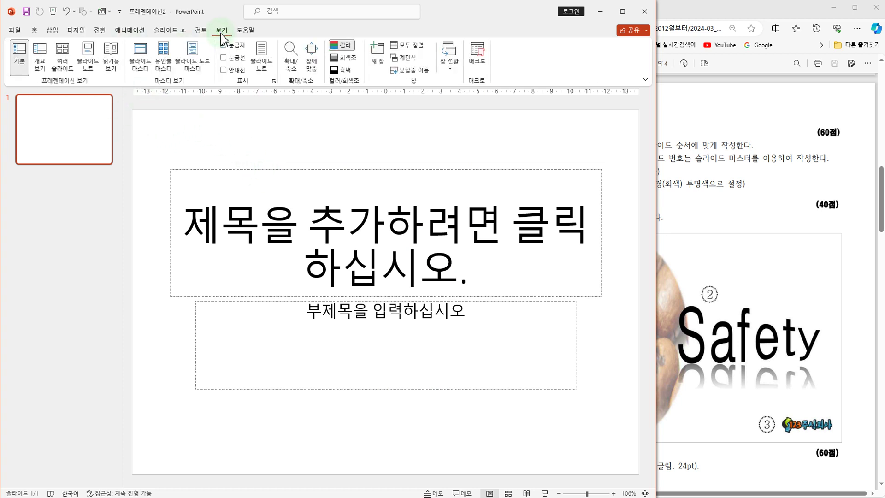
{"action": "left_click", "coordinate": [140, 70]}
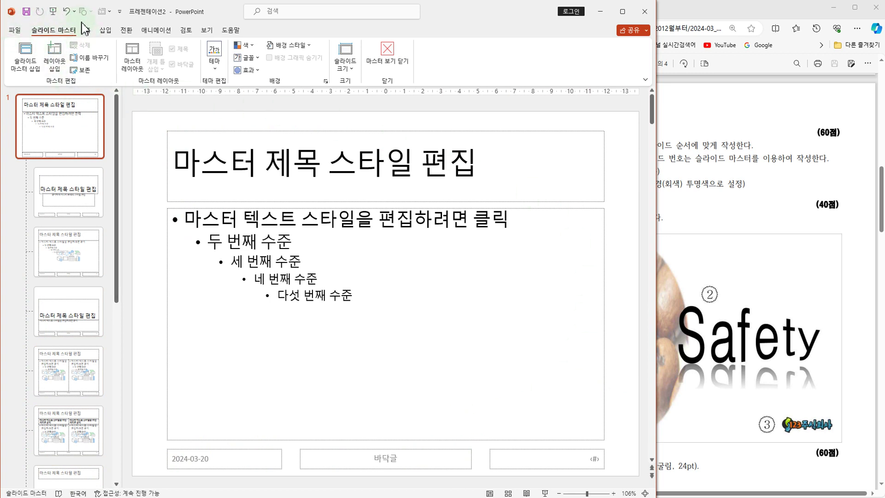
{"action": "left_click", "coordinate": [388, 57]}
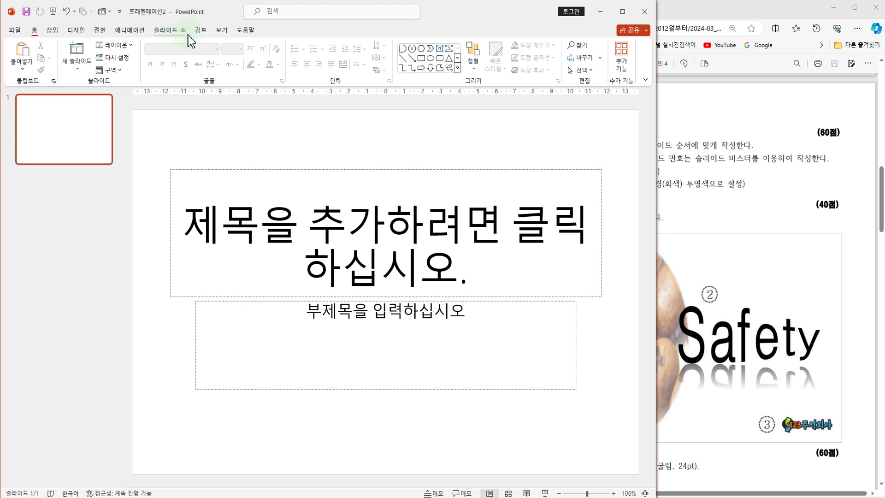
- Open the presentation's Slide Master view and bring the start of the master and layout list into view
{"action": "left_click", "coordinate": [224, 31]}
{"action": "left_click", "coordinate": [140, 55]}
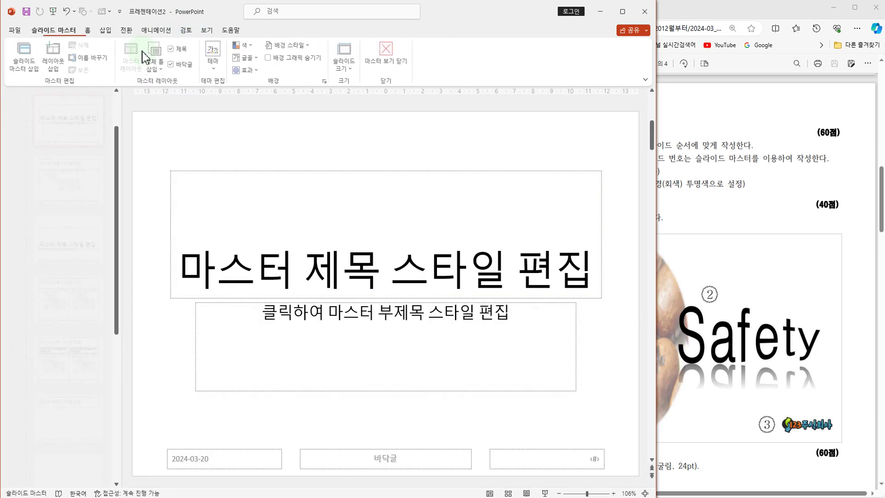
{"action": "left_click_drag", "start_coordinate": [119, 278], "coordinate": [117, 197]}
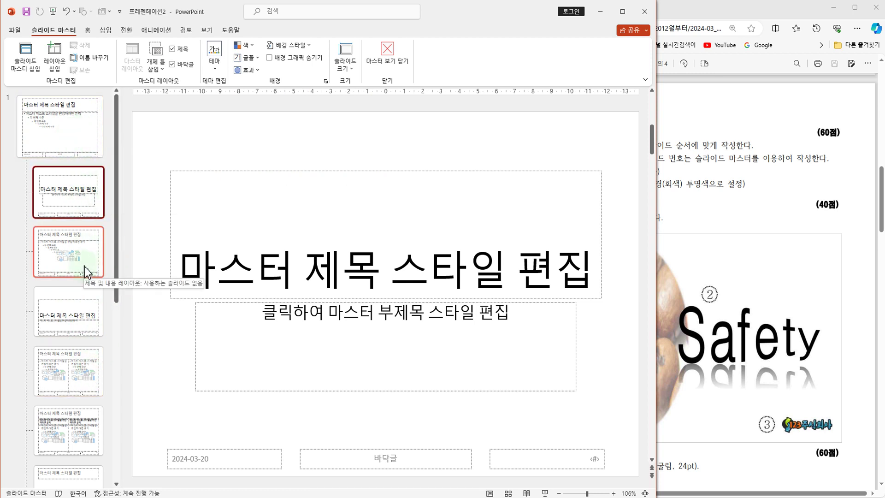
- Select the 제목만 (Title Only) layout in the slide master for editing
{"action": "scroll", "coordinate": [84, 442], "scroll_direction": "down", "scroll_amount": 2}
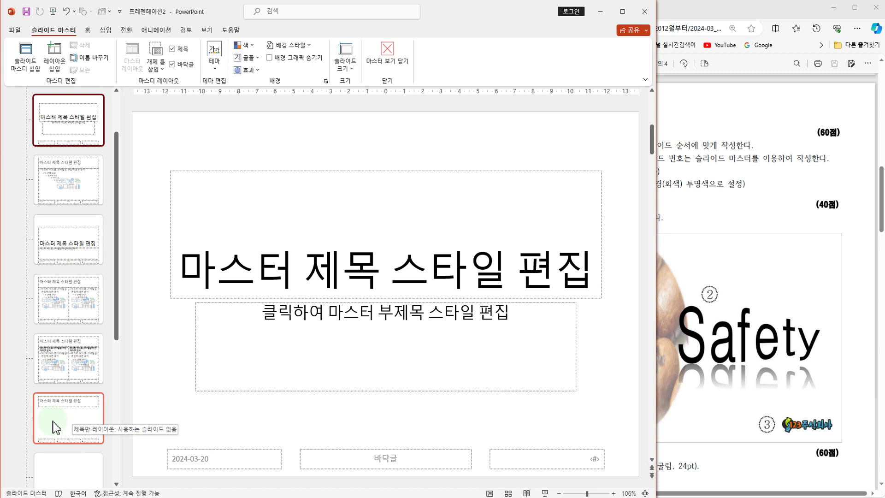
{"action": "left_click", "coordinate": [56, 426]}
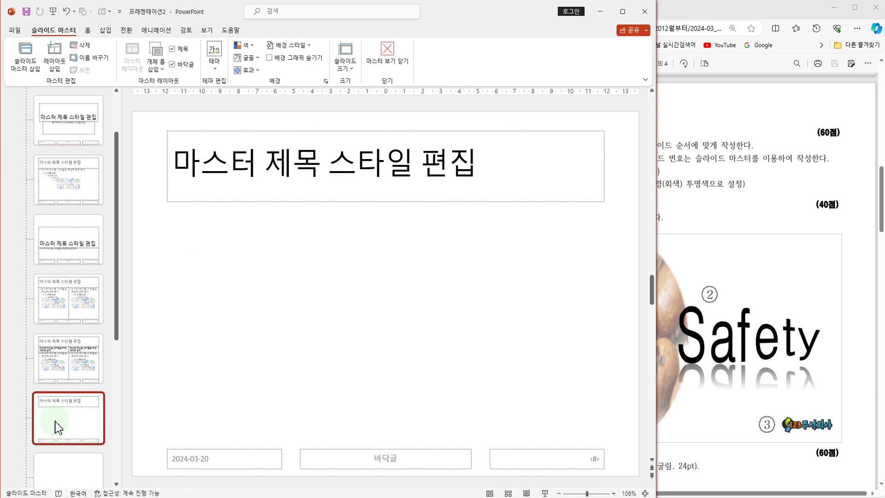
{"action": "left_click", "coordinate": [166, 460]}
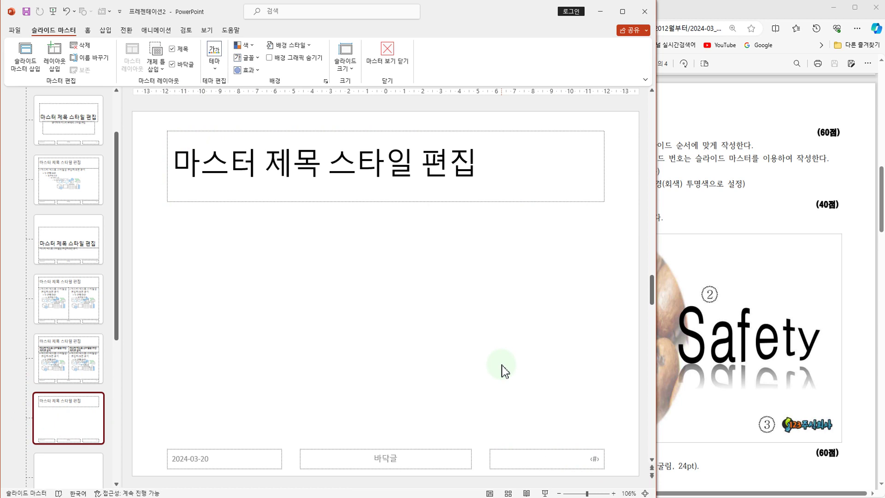
{"action": "scroll", "coordinate": [504, 371], "scroll_direction": "up", "scroll_amount": 3}
{"action": "left_click", "coordinate": [76, 432]}
- Following the slide 2 sample in the exam sheet, draw an octagon about 23.73 cm wide and 3.45 cm high along the layout's top edge
{"action": "left_click", "coordinate": [767, 200]}
{"action": "scroll", "coordinate": [767, 202], "scroll_direction": "down", "scroll_amount": 2}
{"action": "scroll", "coordinate": [738, 203], "scroll_direction": "down", "scroll_amount": 4}
{"action": "scroll", "coordinate": [713, 230], "scroll_direction": "down", "scroll_amount": 5}
{"action": "scroll", "coordinate": [710, 249], "scroll_direction": "up", "scroll_amount": 5}
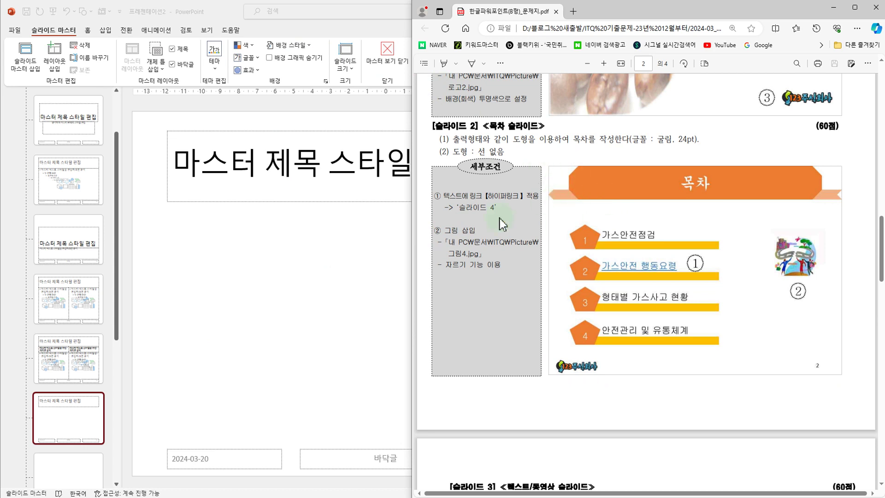
{"action": "left_click", "coordinate": [292, 253]}
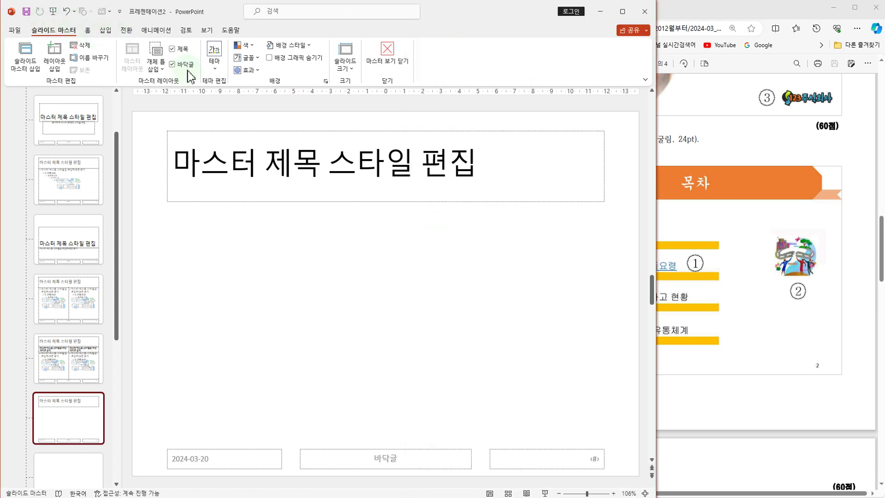
{"action": "left_click", "coordinate": [88, 31]}
{"action": "left_click", "coordinate": [453, 69]}
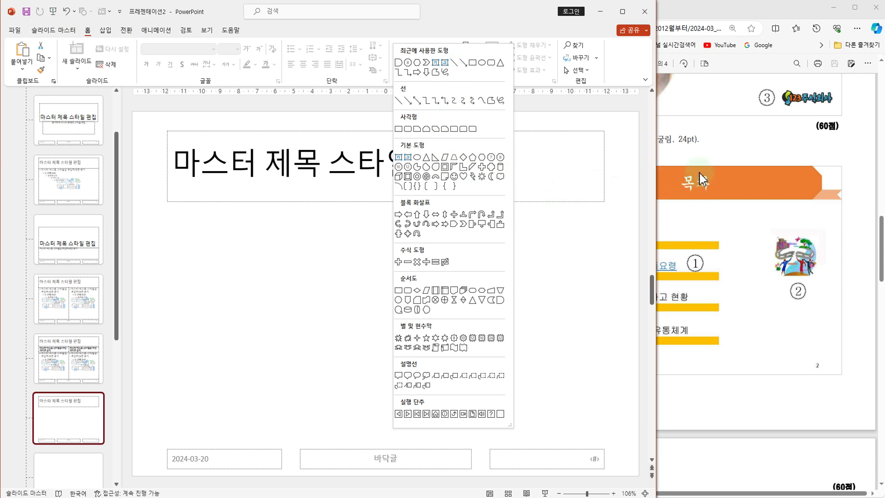
{"action": "left_click", "coordinate": [503, 161]}
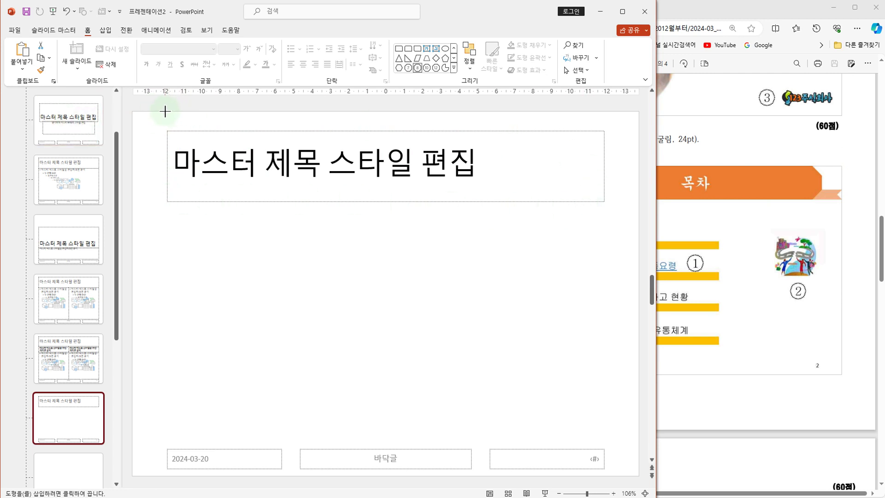
{"action": "left_click_drag", "start_coordinate": [167, 111], "coordinate": [600, 178]}
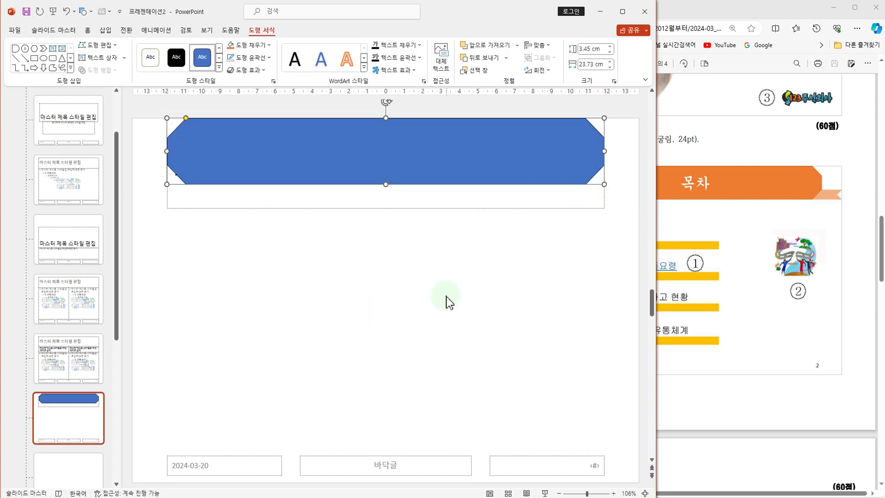
- Draw a chevron arrow about 27.52 cm wide and 1.01 cm high across the full slide width, aligned with the octagon's lower edge
{"action": "left_click", "coordinate": [749, 153]}
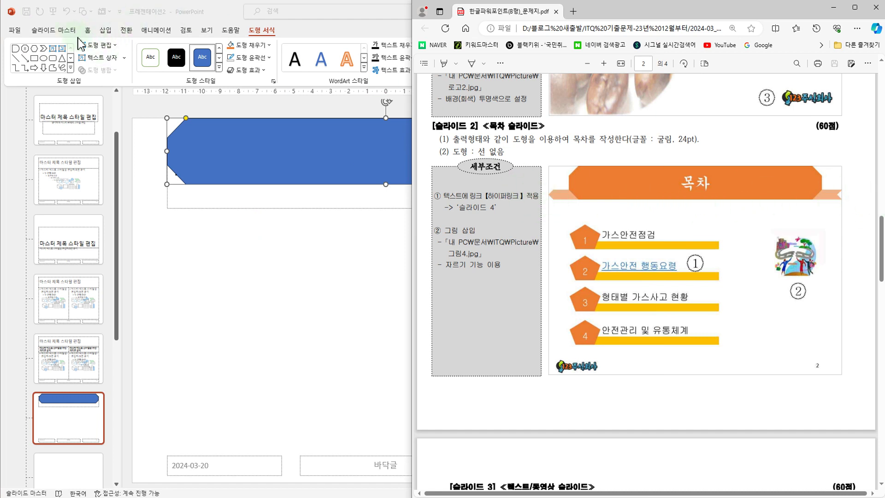
{"action": "left_click", "coordinate": [72, 69]}
{"action": "left_click", "coordinate": [72, 70]}
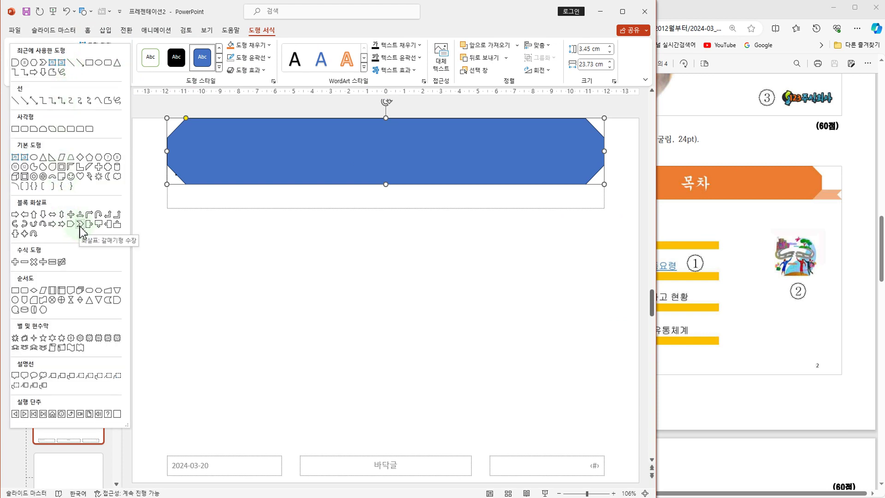
{"action": "left_click", "coordinate": [81, 226]}
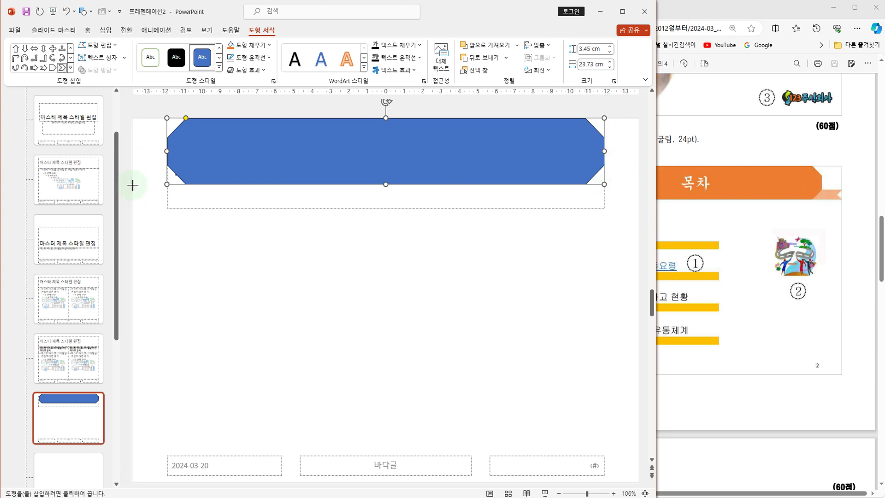
{"action": "left_click_drag", "start_coordinate": [133, 186], "coordinate": [634, 167]}
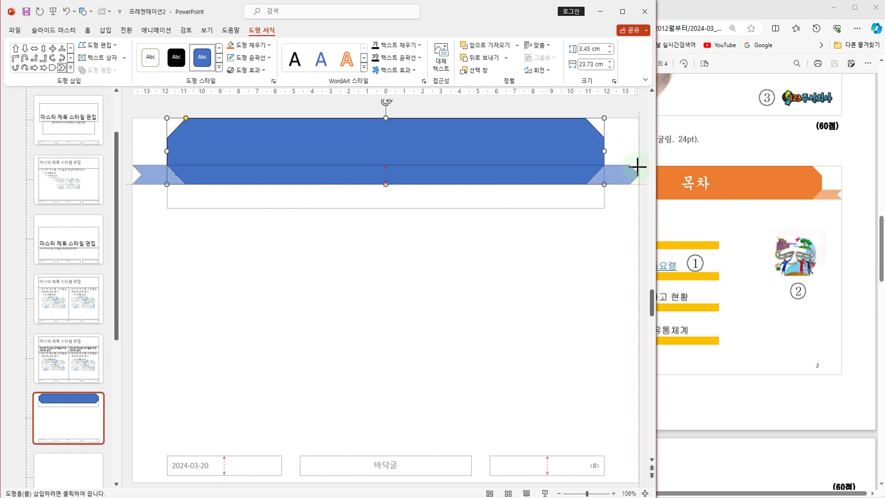
{"action": "left_click_drag", "start_coordinate": [637, 166], "coordinate": [638, 167]}
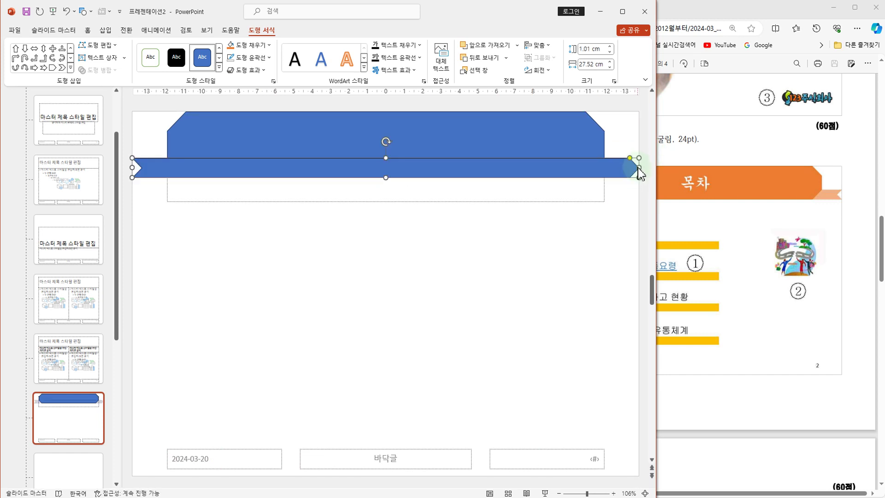
- Send the chevron ribbon behind the octagon and flip it horizontally
{"action": "right_click", "coordinate": [604, 169]}
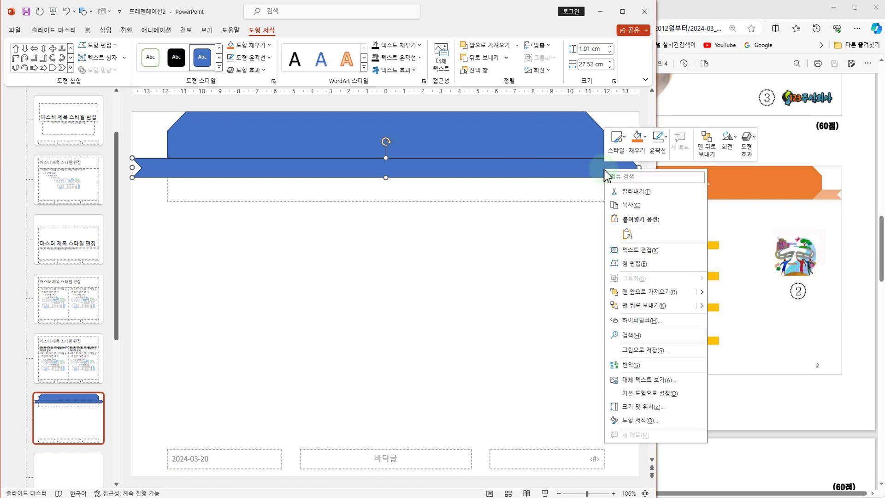
{"action": "left_click", "coordinate": [635, 305]}
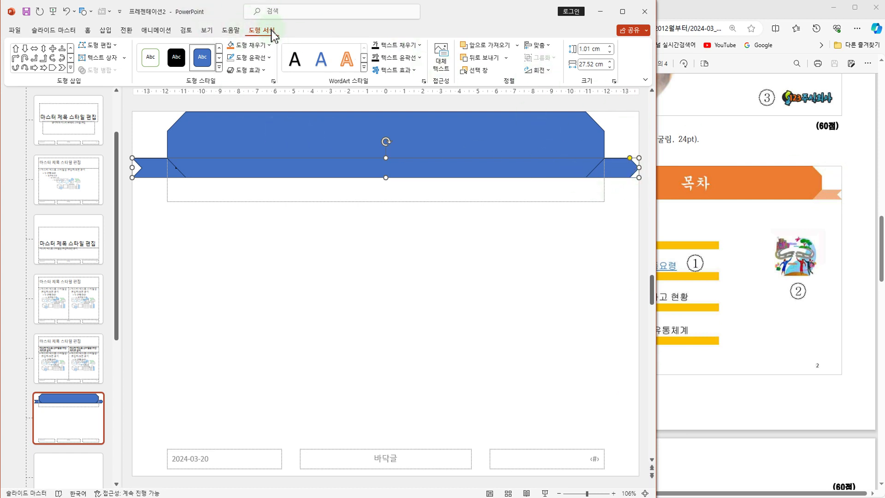
{"action": "left_click", "coordinate": [548, 72]}
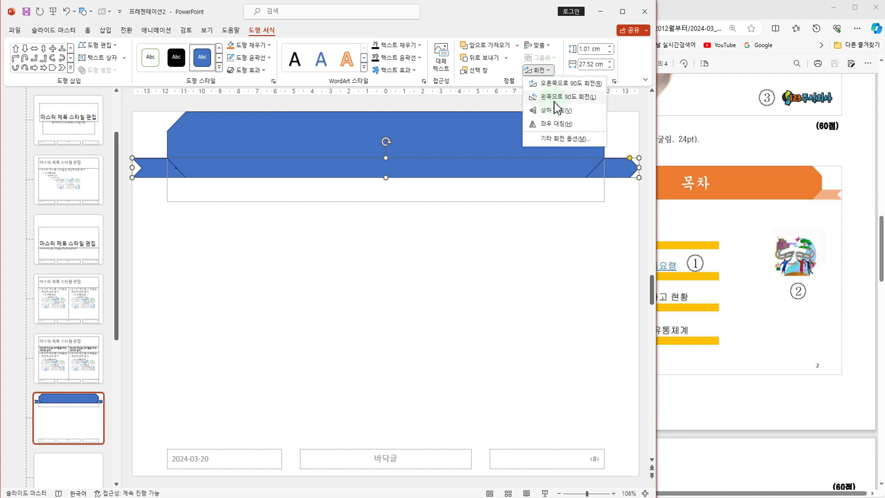
{"action": "left_click", "coordinate": [556, 126]}
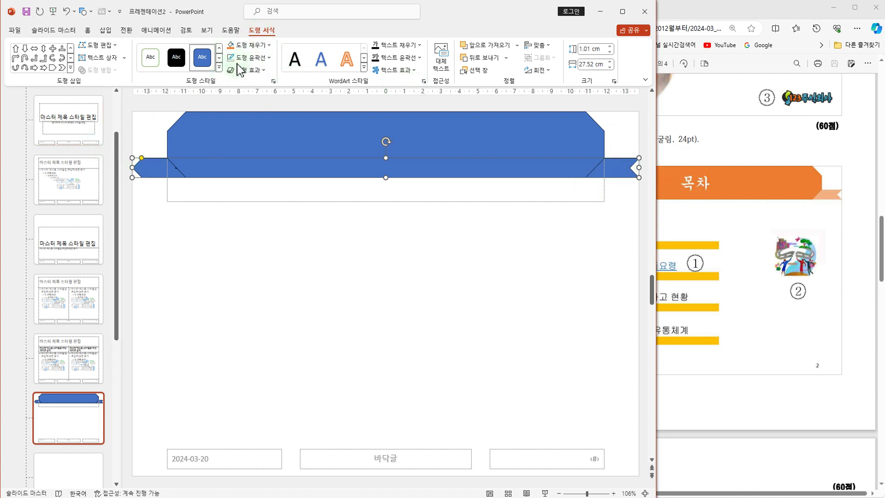
- Fill the chevron ribbon with a light orange theme tint and remove its outline
{"action": "left_click", "coordinate": [263, 48]}
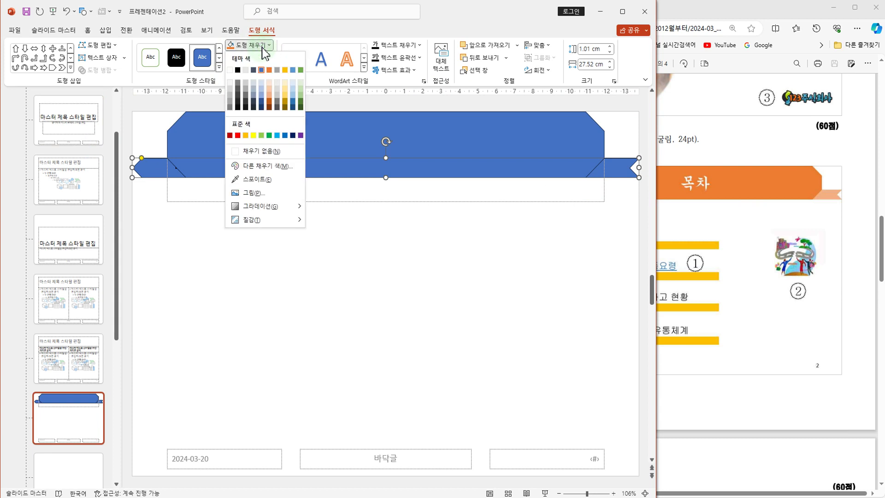
{"action": "left_click", "coordinate": [268, 88]}
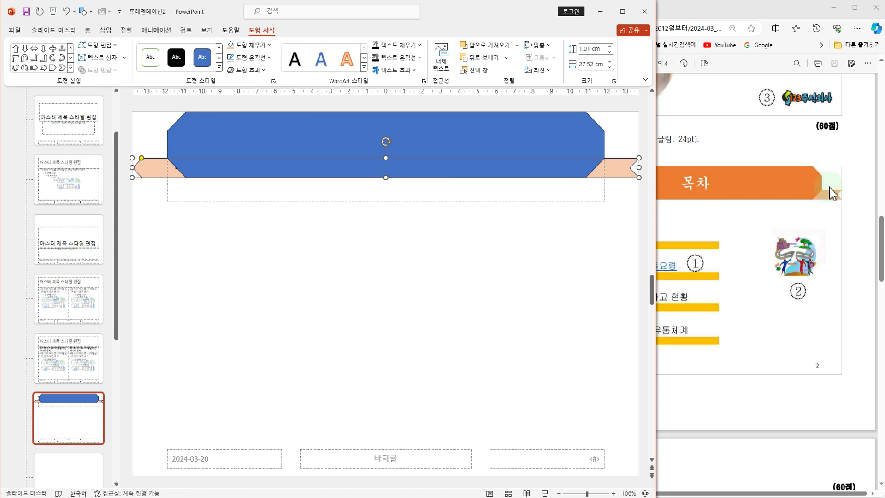
{"action": "left_click", "coordinate": [267, 58]}
{"action": "left_click", "coordinate": [246, 164]}
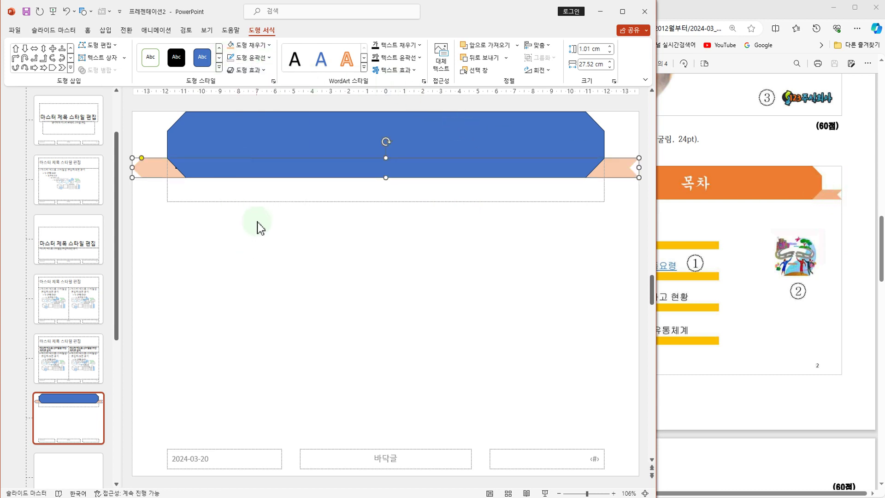
- Fill the octagon with the orange theme colour and remove its outline
{"action": "left_click", "coordinate": [257, 136]}
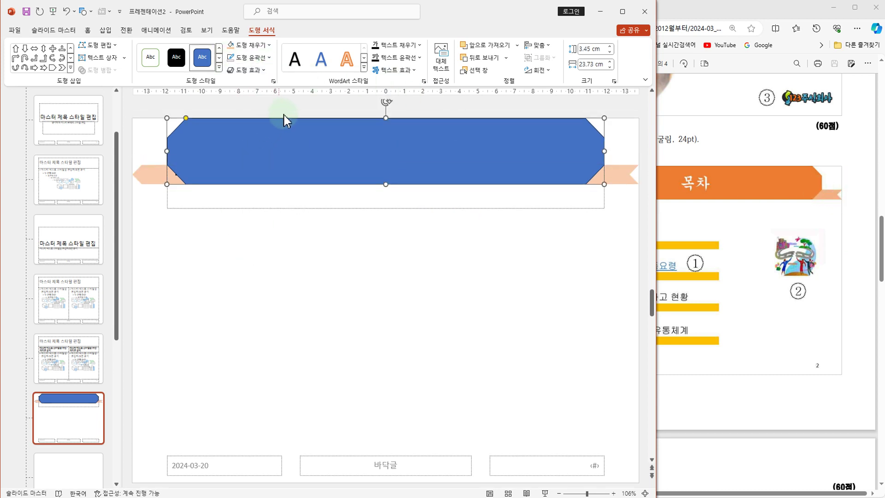
{"action": "left_click", "coordinate": [261, 46]}
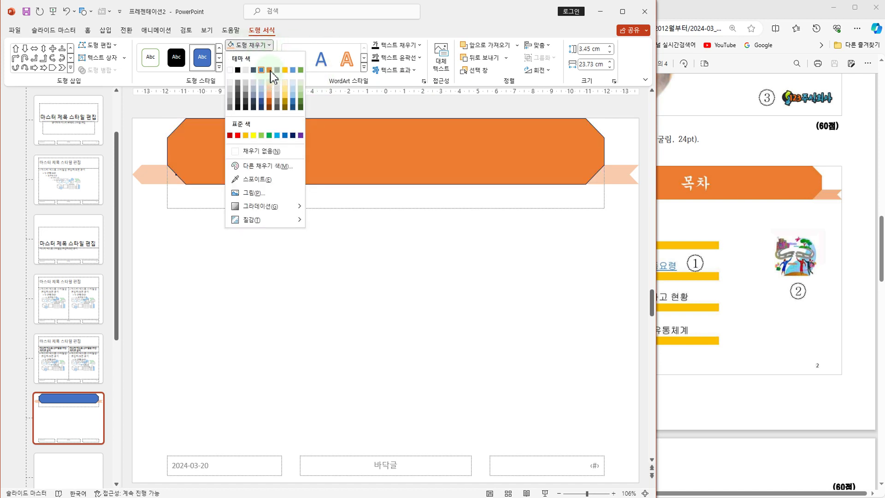
{"action": "left_click", "coordinate": [270, 71]}
{"action": "left_click", "coordinate": [253, 57]}
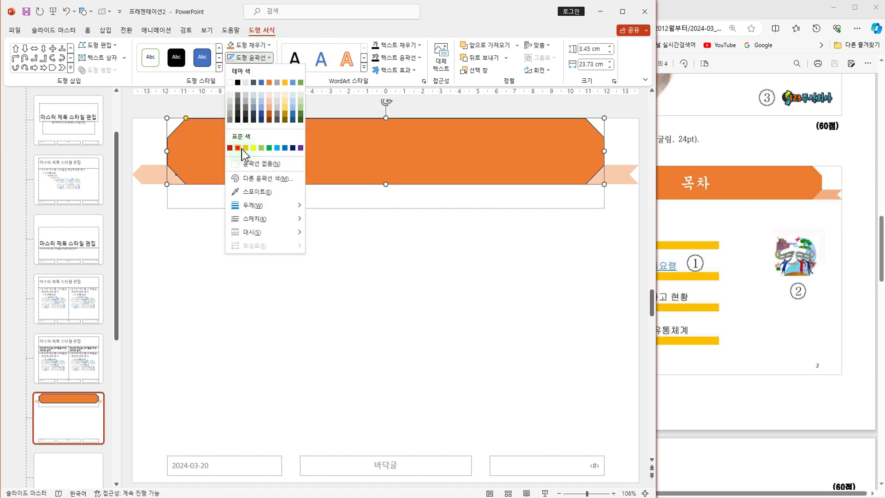
{"action": "left_click", "coordinate": [236, 167]}
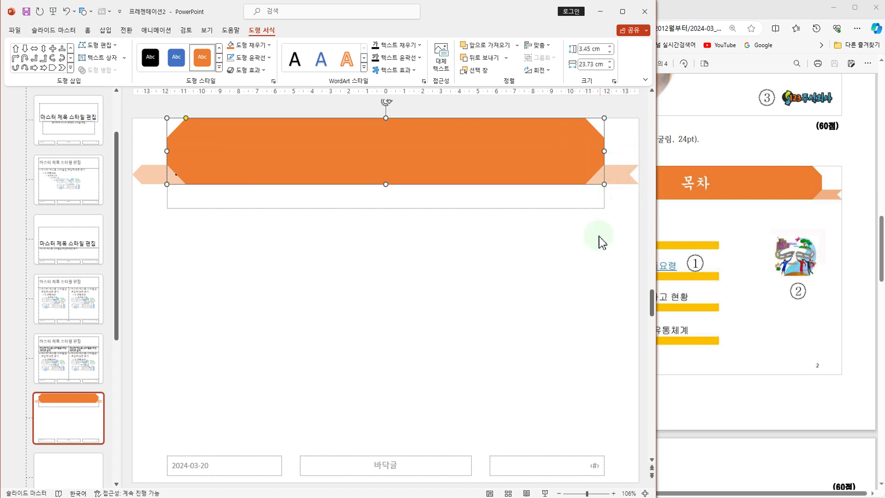
- Check the title text on the exam sheet's sample slides and bring the layout's title placeholder in front of the orange octagon
{"action": "left_click", "coordinate": [723, 154]}
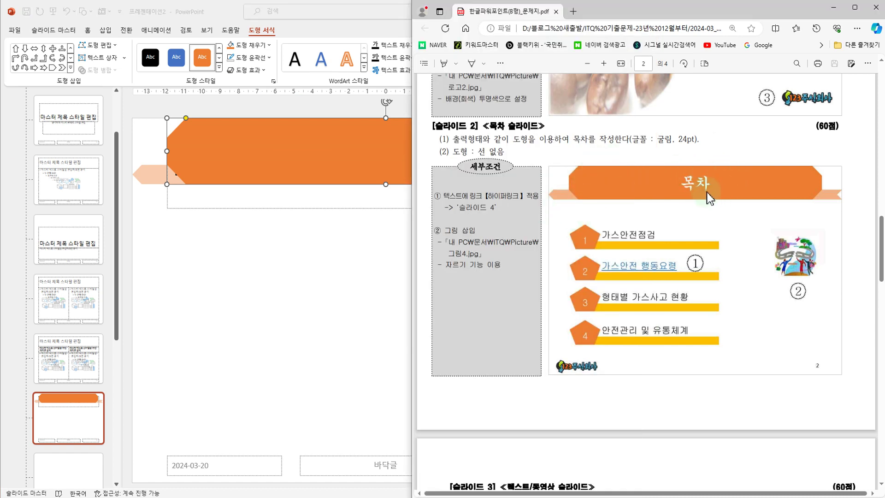
{"action": "scroll", "coordinate": [739, 197], "scroll_direction": "down", "scroll_amount": 4}
{"action": "scroll", "coordinate": [721, 336], "scroll_direction": "down", "scroll_amount": 7}
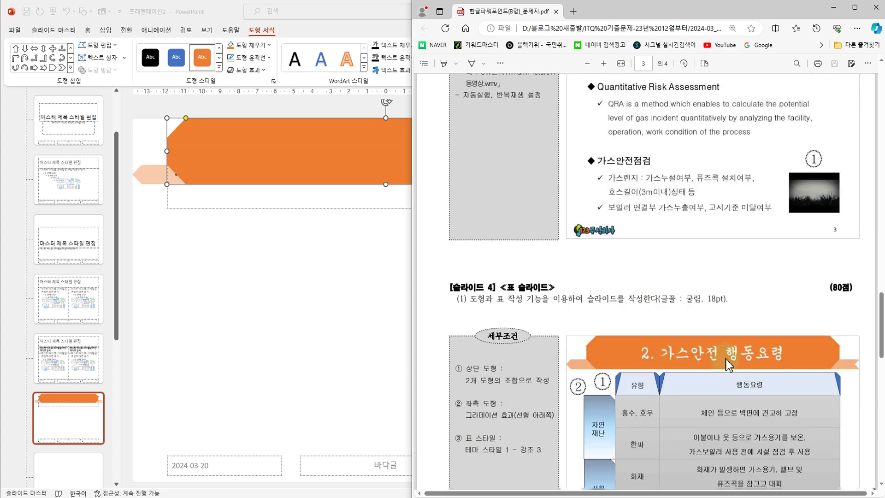
{"action": "scroll", "coordinate": [705, 341], "scroll_direction": "up", "scroll_amount": 10}
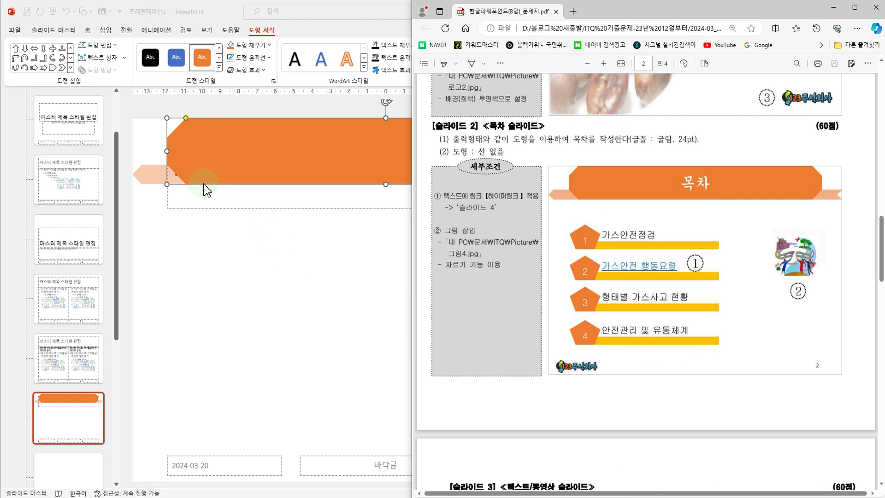
{"action": "left_click", "coordinate": [218, 252]}
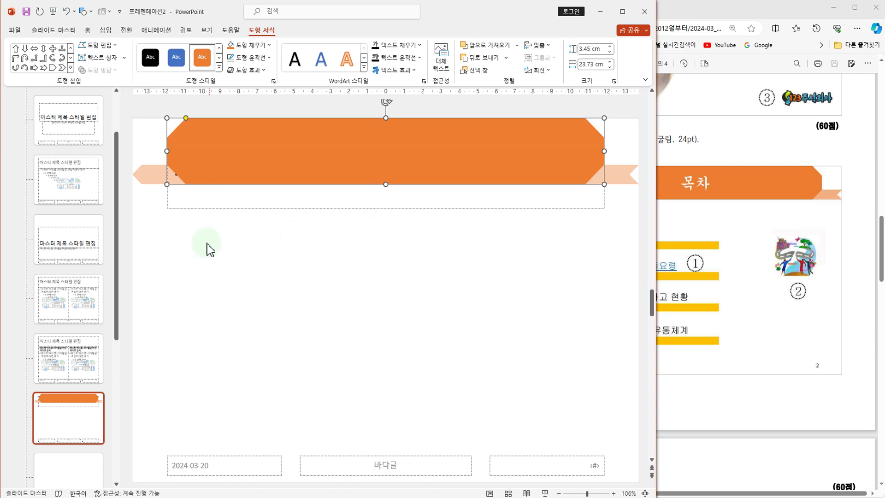
{"action": "left_click", "coordinate": [87, 417]}
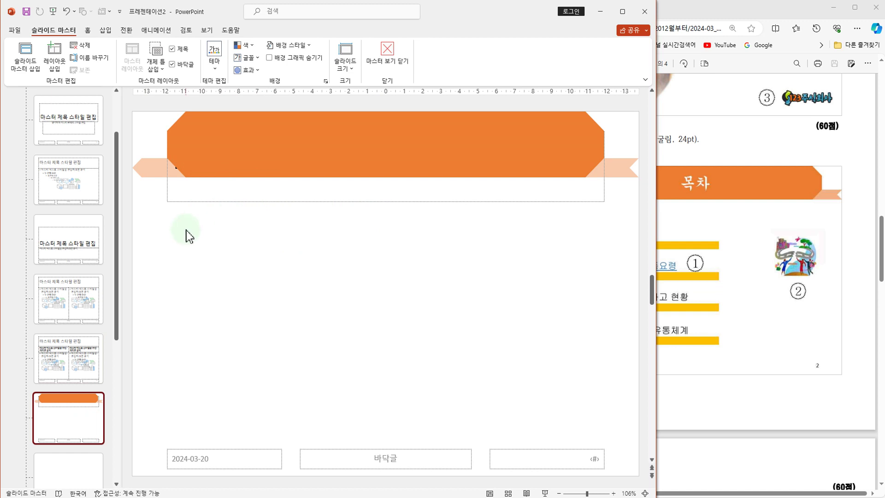
{"action": "left_click", "coordinate": [222, 204]}
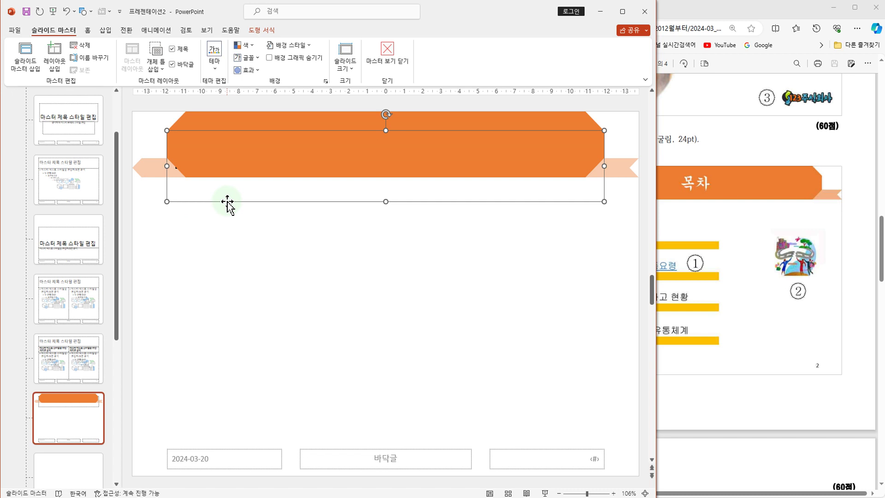
{"action": "right_click", "coordinate": [227, 201]}
{"action": "left_click", "coordinate": [273, 329]}
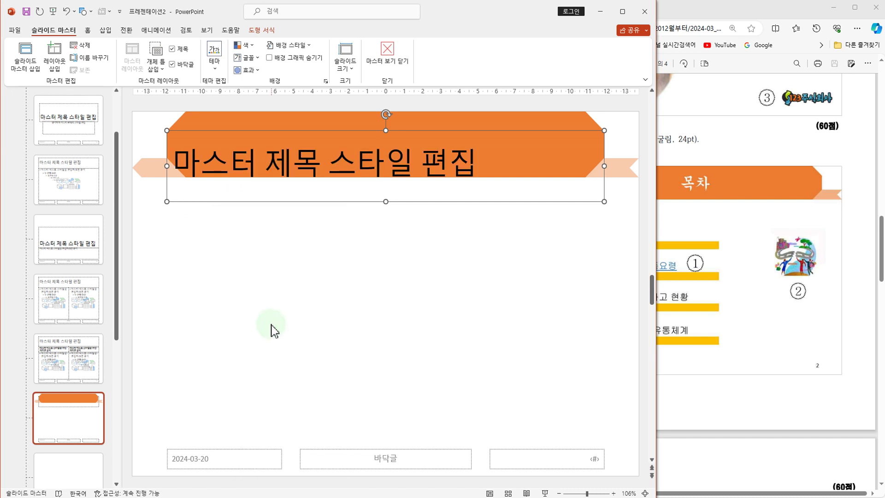
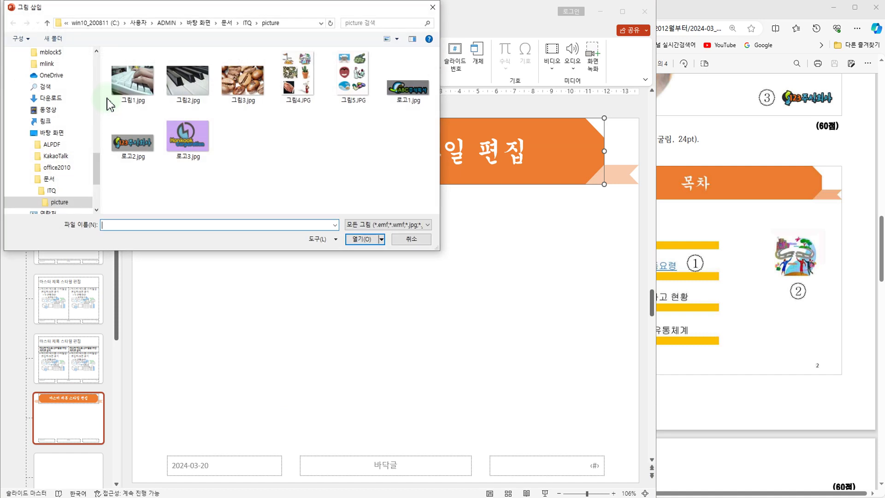
- Insert the picture 로고2.jpg from the 문서\ITQ\picture folder onto the title-only layout
{"action": "left_click", "coordinate": [228, 24]}
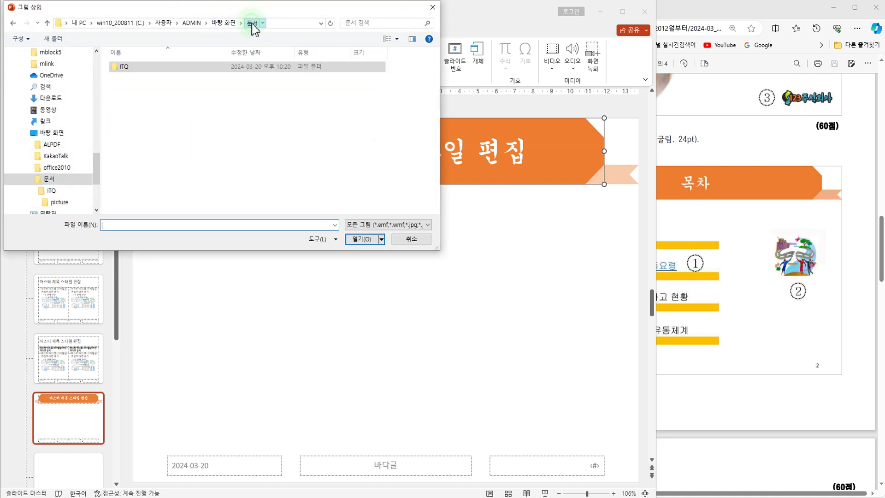
{"action": "left_click", "coordinate": [147, 69]}
{"action": "double_click", "coordinate": [147, 74]}
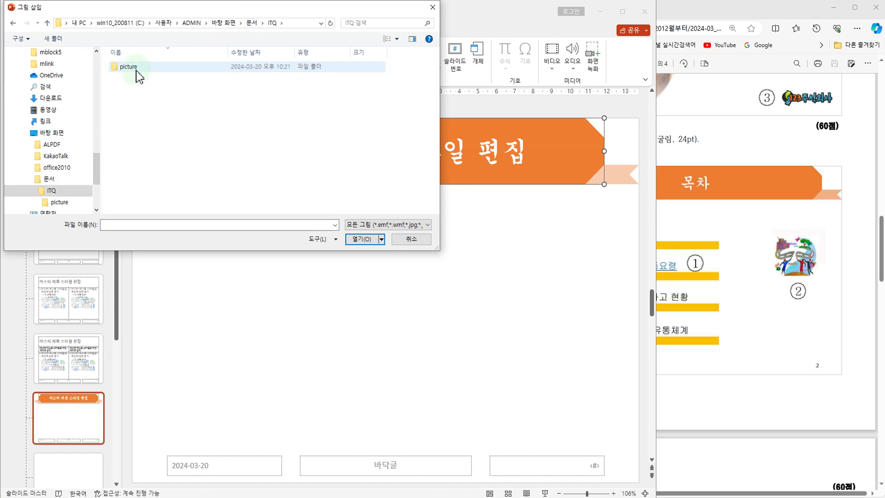
{"action": "double_click", "coordinate": [134, 73]}
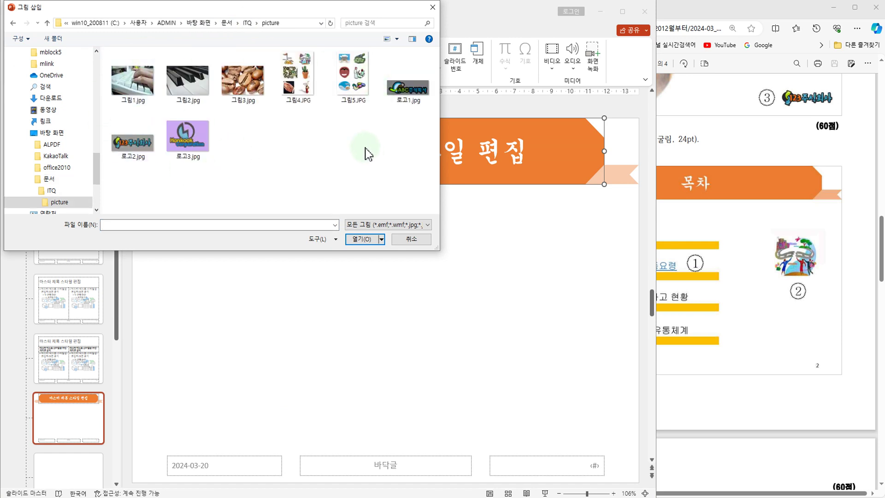
{"action": "left_click", "coordinate": [125, 150]}
{"action": "left_click", "coordinate": [360, 240]}
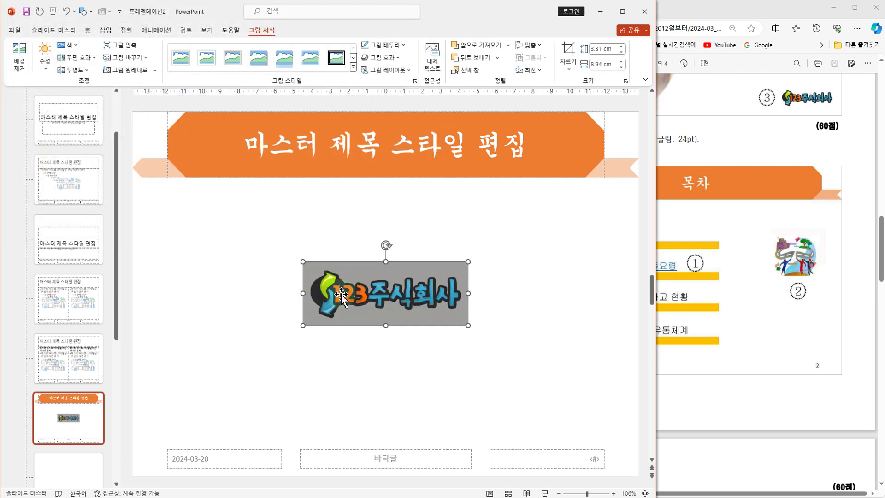
{"action": "left_click_drag", "start_coordinate": [353, 291], "coordinate": [336, 291]}
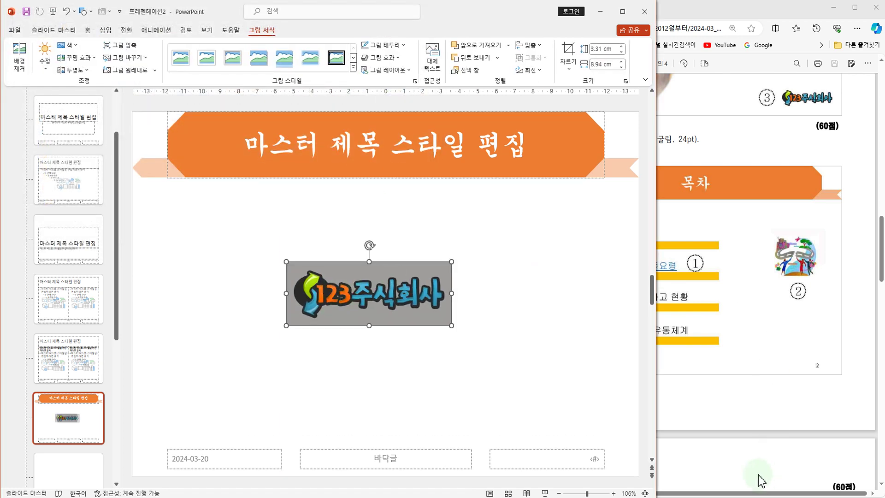
- Check the logo requirements on the exam sheet and set the logo picture's grey background as the transparent colour
{"action": "left_click", "coordinate": [770, 401]}
{"action": "scroll", "coordinate": [667, 317], "scroll_direction": "up", "scroll_amount": 6}
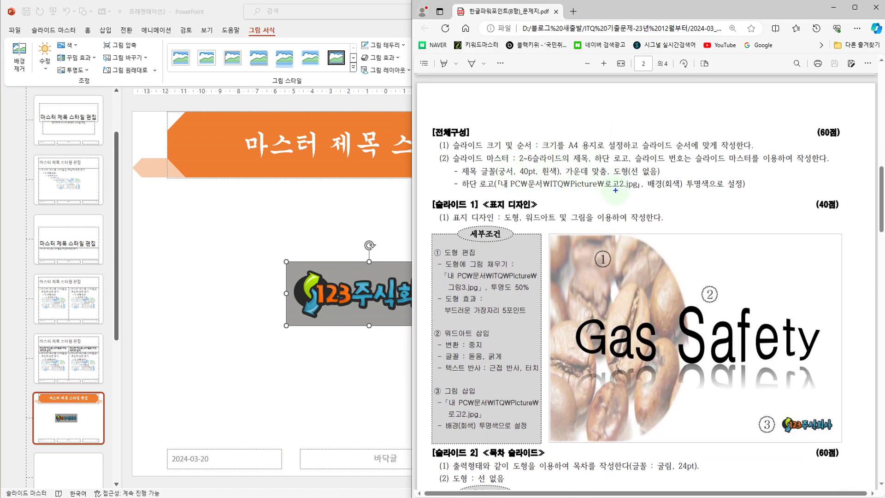
{"action": "left_click_drag", "start_coordinate": [601, 180], "coordinate": [756, 191]}
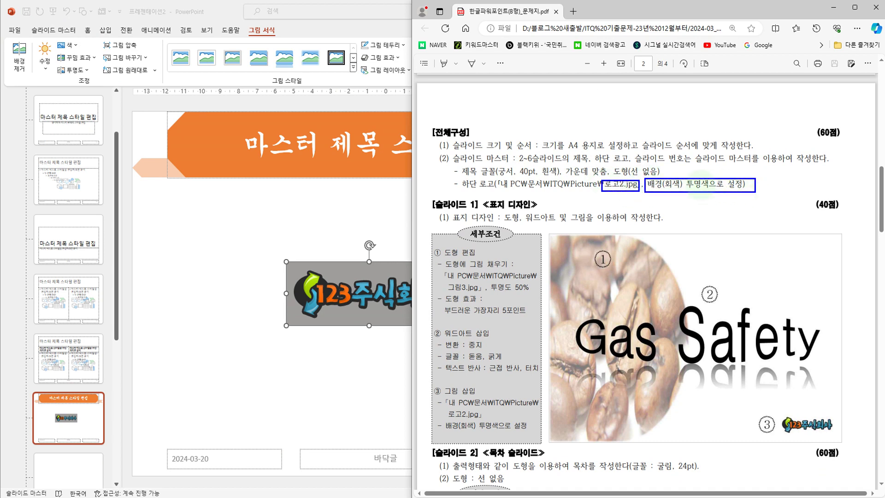
{"action": "left_click", "coordinate": [347, 272]}
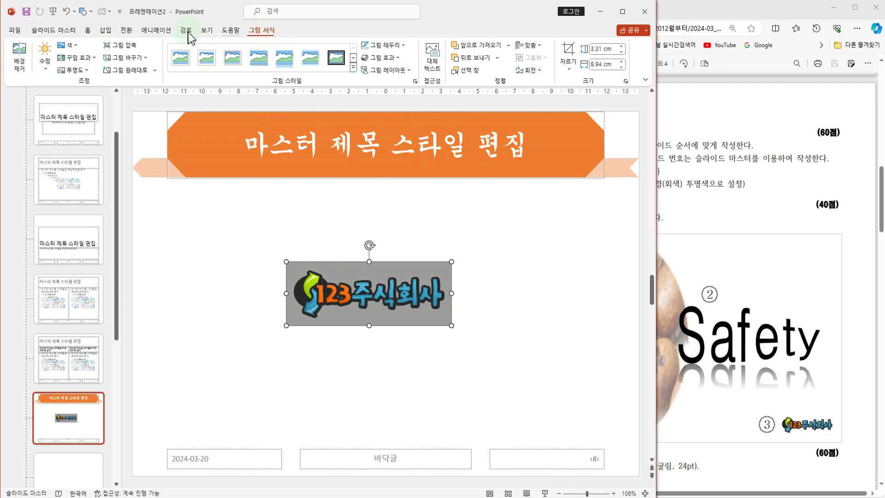
{"action": "left_click", "coordinate": [69, 45]}
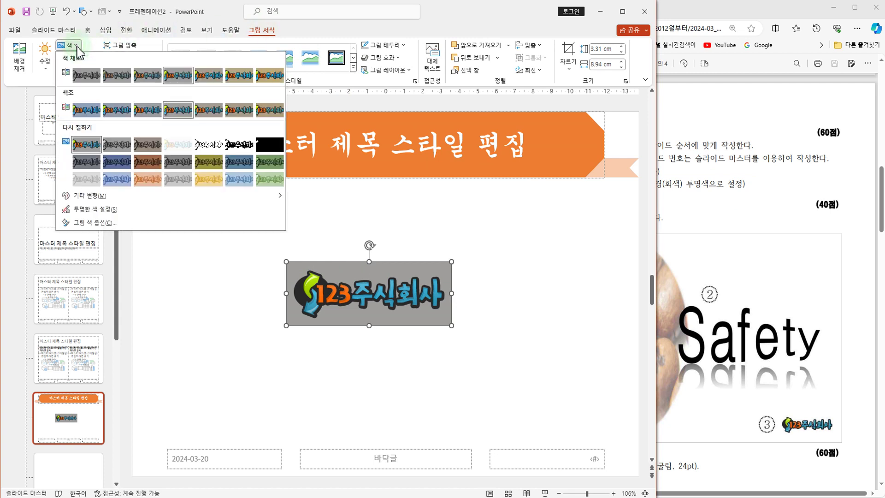
{"action": "left_click", "coordinate": [96, 214]}
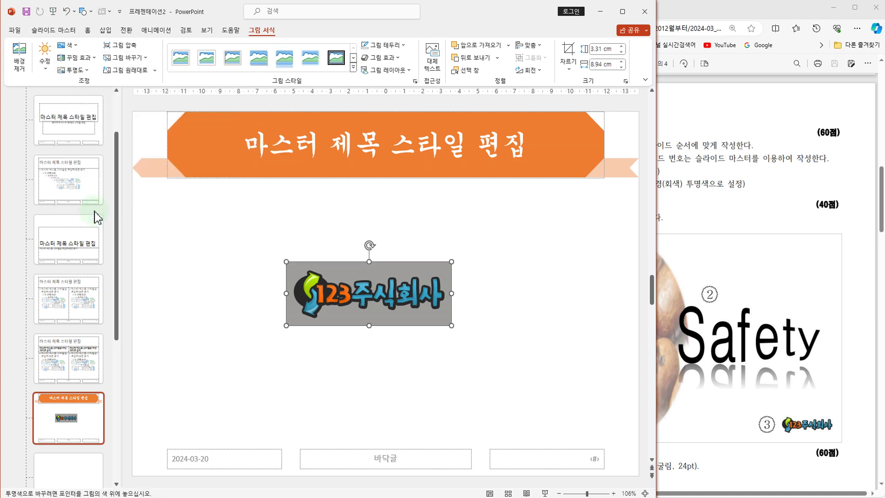
{"action": "left_click", "coordinate": [345, 267]}
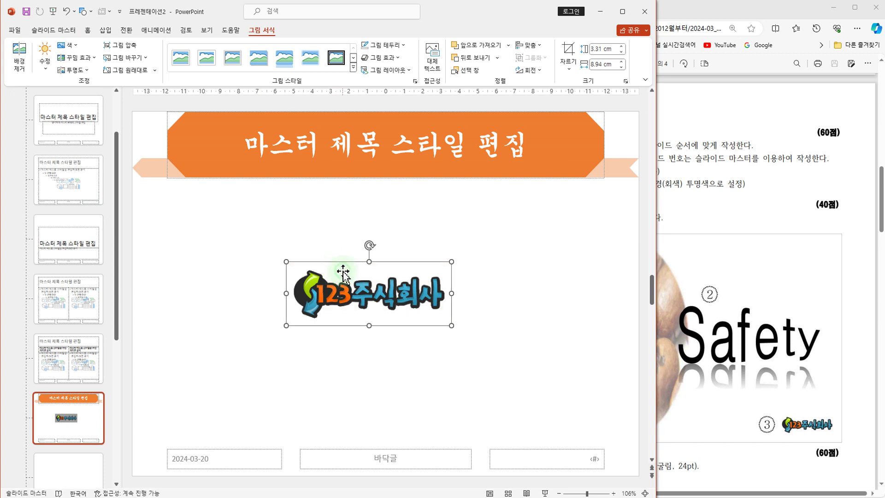
- Move the logo to the layout's lower-left corner and shrink it to about 1.4 cm high by 5.3 cm wide, matching the sample slide
{"action": "left_click_drag", "start_coordinate": [373, 300], "coordinate": [227, 447]}
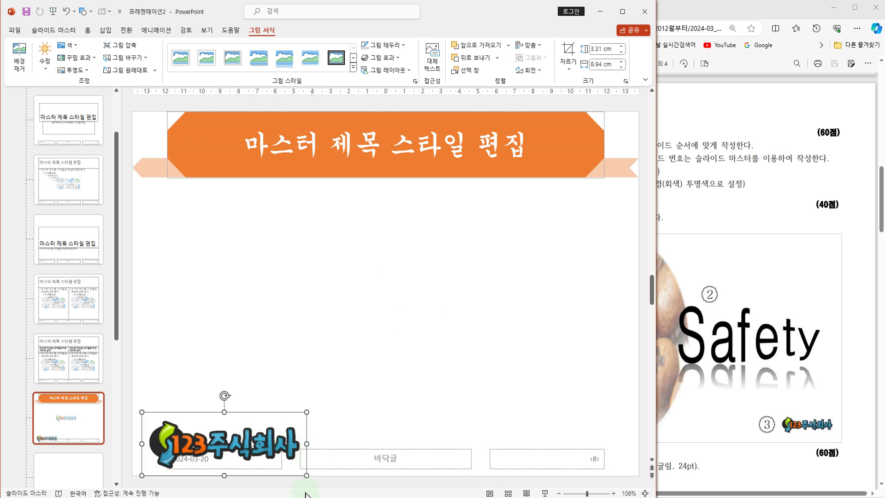
{"action": "left_click_drag", "start_coordinate": [306, 476], "coordinate": [281, 437]}
{"action": "left_click_drag", "start_coordinate": [211, 412], "coordinate": [211, 424]}
{"action": "left_click_drag", "start_coordinate": [282, 465], "coordinate": [230, 465]}
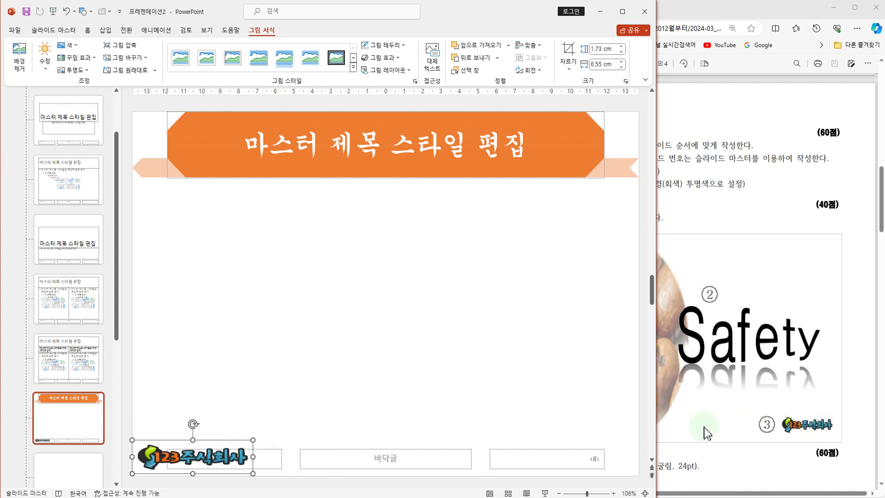
{"action": "left_click", "coordinate": [731, 475]}
{"action": "scroll", "coordinate": [712, 401], "scroll_direction": "down", "scroll_amount": 8}
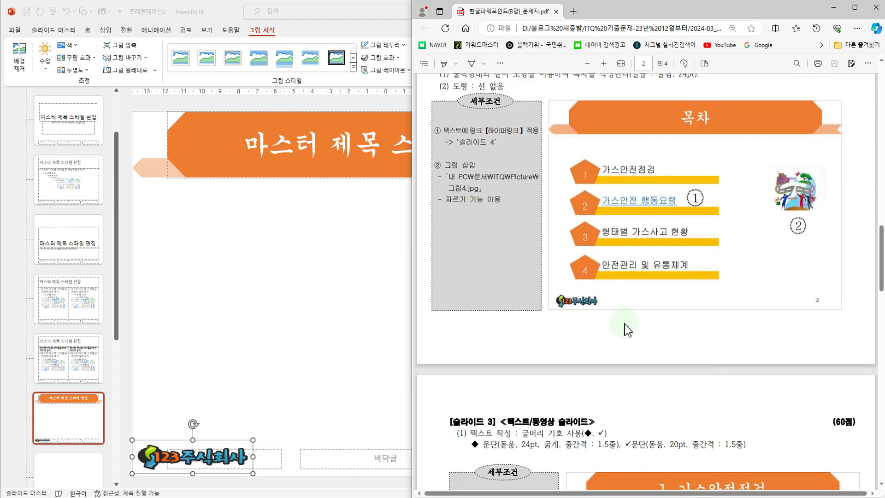
{"action": "left_click", "coordinate": [253, 445]}
{"action": "left_click_drag", "start_coordinate": [247, 434], "coordinate": [221, 458]}
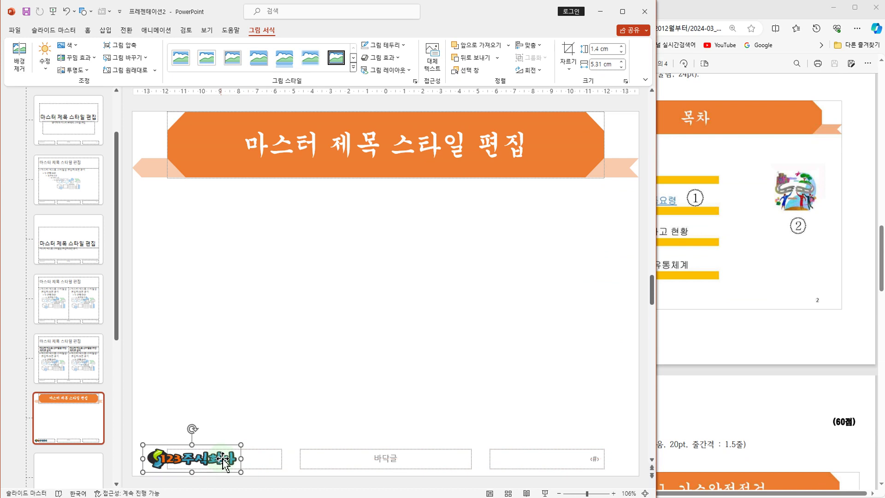
- Compare the sample slide's page number with the layout's number placeholder and enable slide numbers in the header and footer settings
{"action": "left_click", "coordinate": [774, 344]}
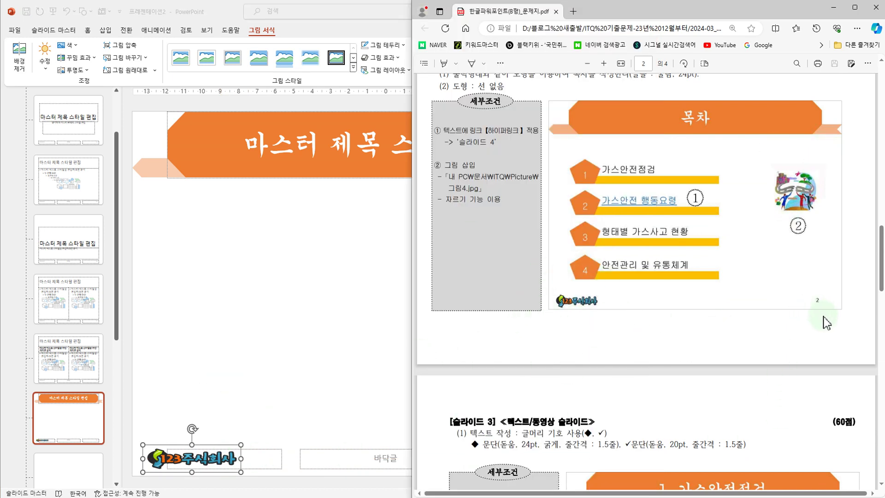
{"action": "left_click", "coordinate": [303, 349]}
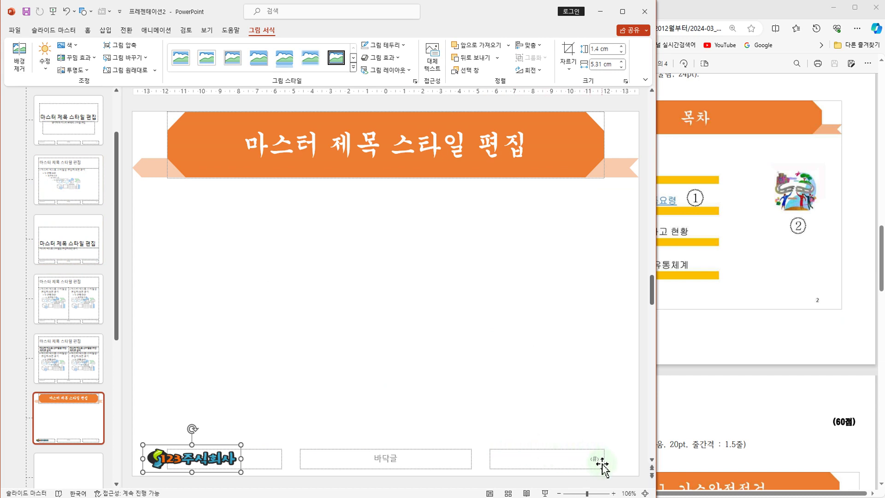
{"action": "left_click", "coordinate": [561, 449]}
{"action": "left_click_drag", "start_coordinate": [560, 452], "coordinate": [561, 131]}
{"action": "left_click", "coordinate": [102, 30]}
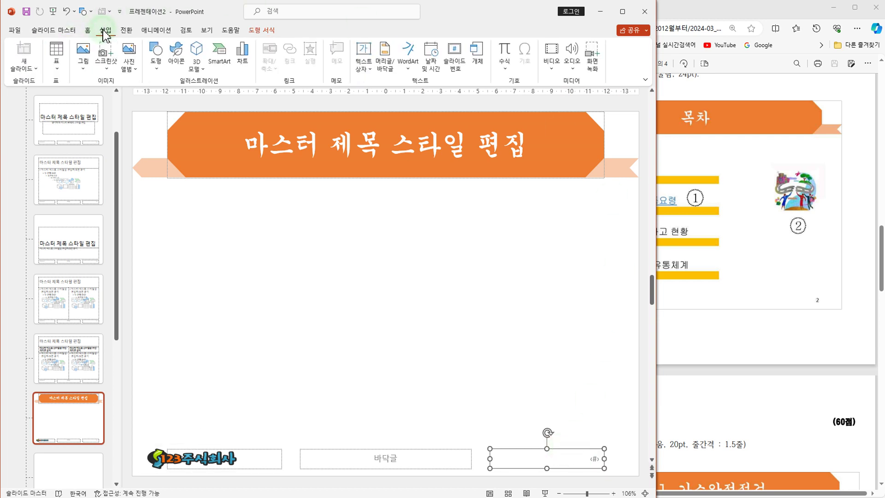
{"action": "left_click", "coordinate": [386, 64]}
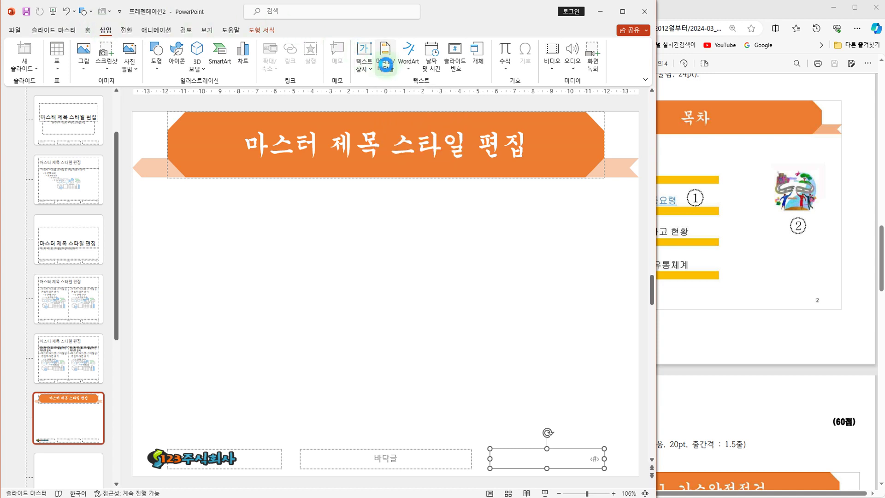
{"action": "left_click_drag", "start_coordinate": [325, 148], "coordinate": [370, 136]}
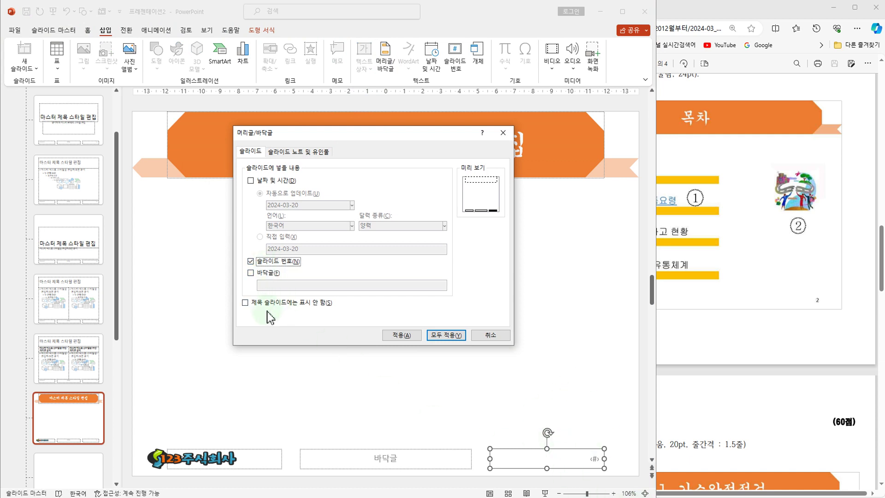
- Check the exam sheet's slide-number rule, exclude the title slide from numbering and apply the settings to all slides
{"action": "left_click", "coordinate": [772, 404]}
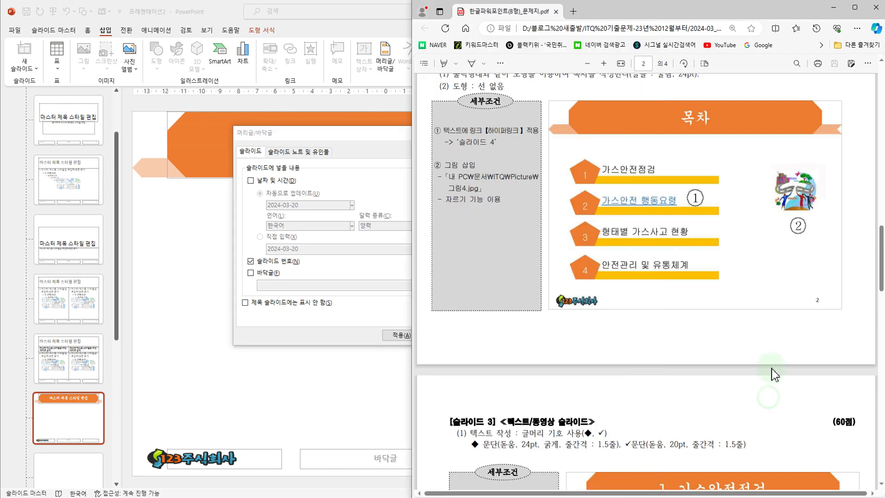
{"action": "scroll", "coordinate": [774, 371], "scroll_direction": "up", "scroll_amount": 10}
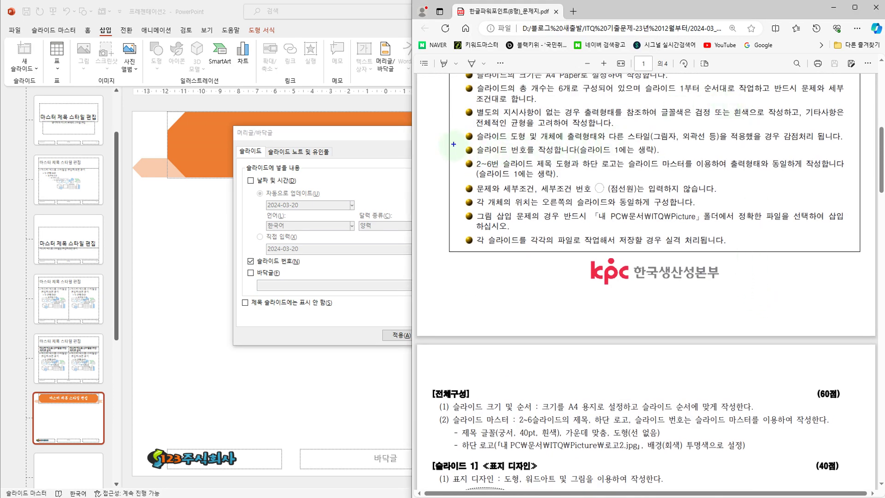
{"action": "mouse_move", "coordinate": [458, 138]}
{"action": "left_mouse_down"}
{"action": "mouse_move", "coordinate": [496, 156]}
{"action": "mouse_move", "coordinate": [681, 162]}
{"action": "left_mouse_up"}
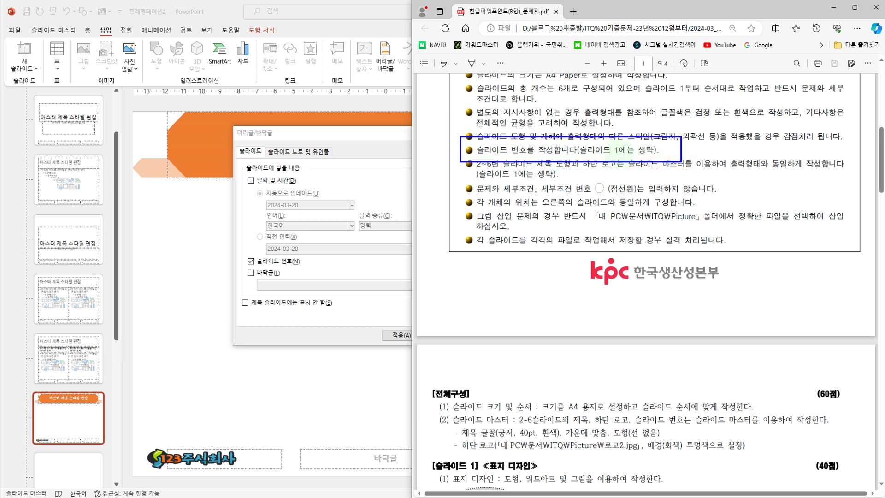
{"action": "left_click_drag", "start_coordinate": [616, 144], "coordinate": [627, 158]}
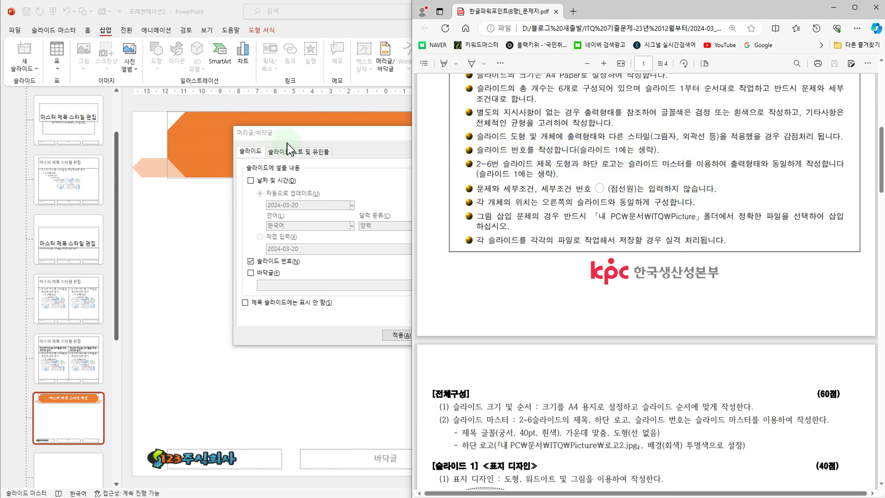
{"action": "left_click", "coordinate": [314, 134]}
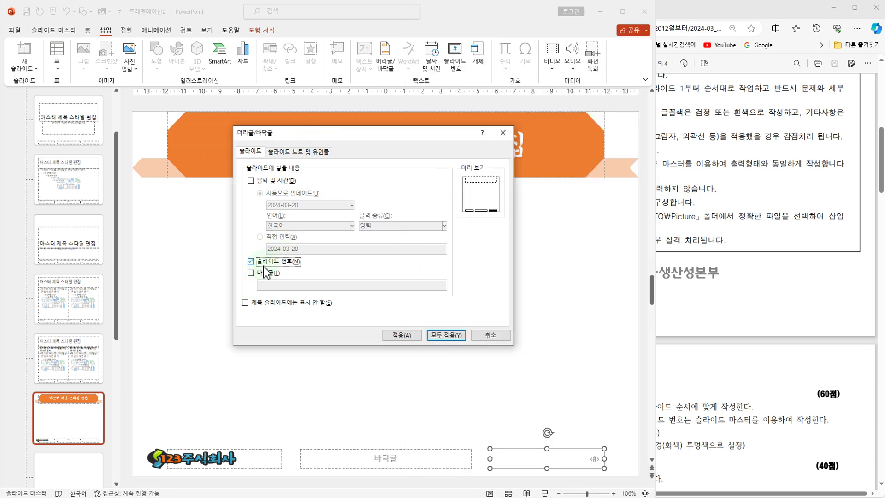
{"action": "left_click", "coordinate": [271, 304]}
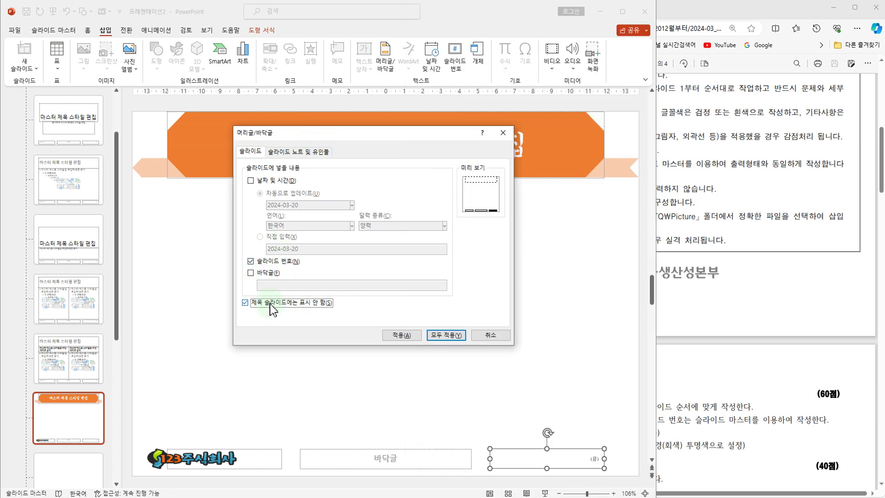
{"action": "left_click", "coordinate": [443, 337]}
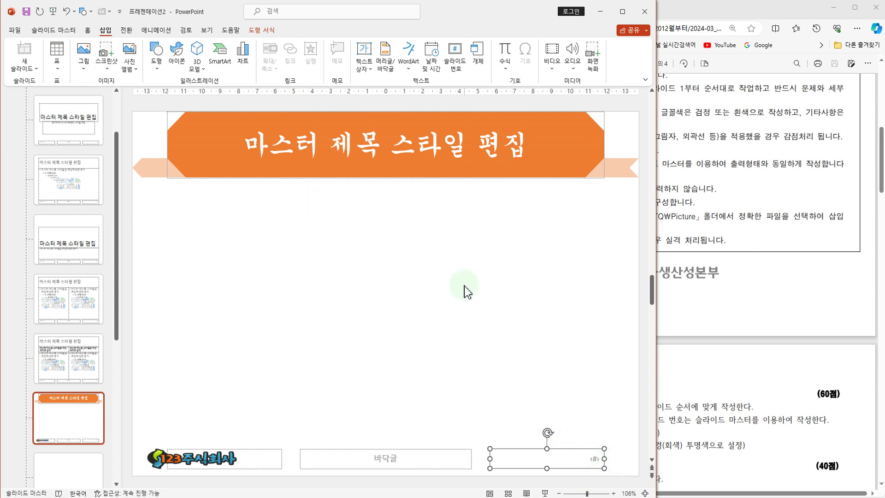
- Review the exam sheet's slide master requirements and close the slide master view
{"action": "left_click", "coordinate": [756, 313]}
{"action": "scroll", "coordinate": [755, 323], "scroll_direction": "down", "scroll_amount": 5}
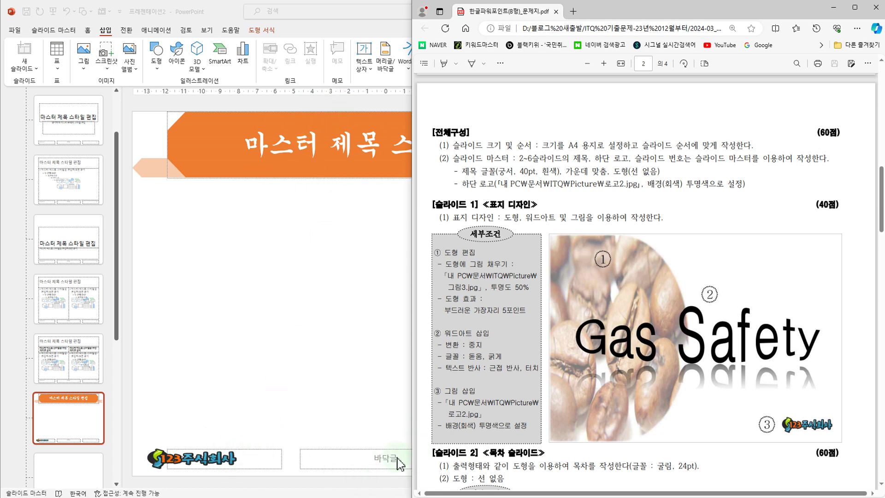
{"action": "left_click", "coordinate": [266, 277]}
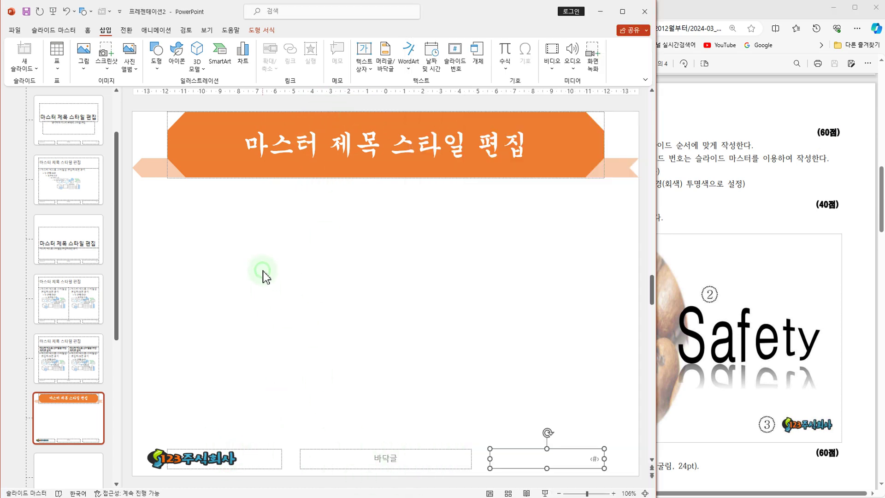
{"action": "left_click", "coordinate": [132, 296]}
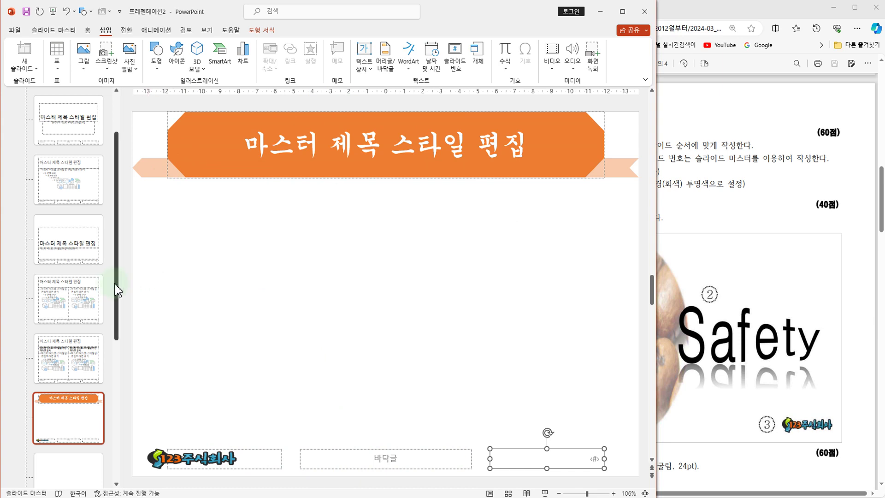
{"action": "scroll", "coordinate": [117, 281], "scroll_direction": "up", "scroll_amount": 3}
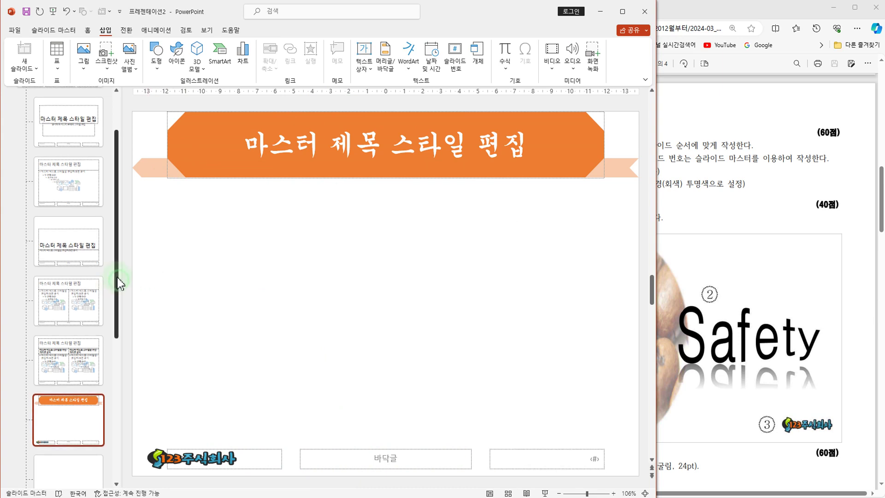
{"action": "left_click", "coordinate": [59, 32]}
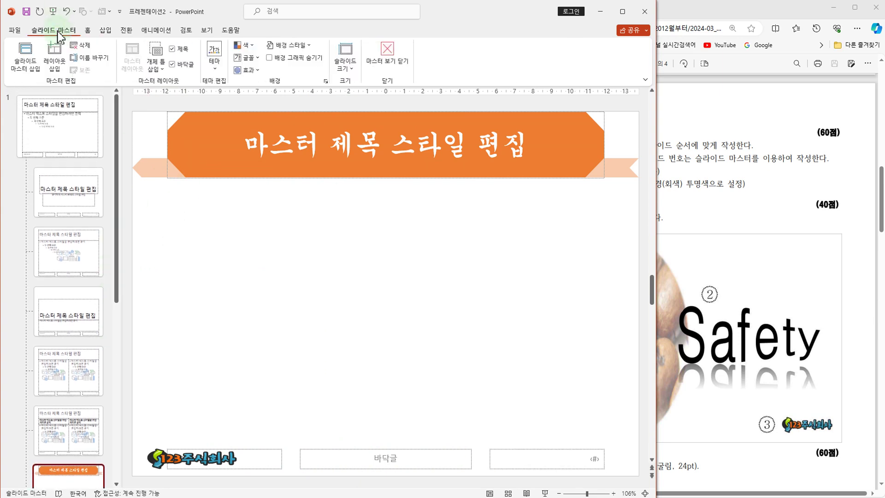
{"action": "left_click", "coordinate": [387, 55]}
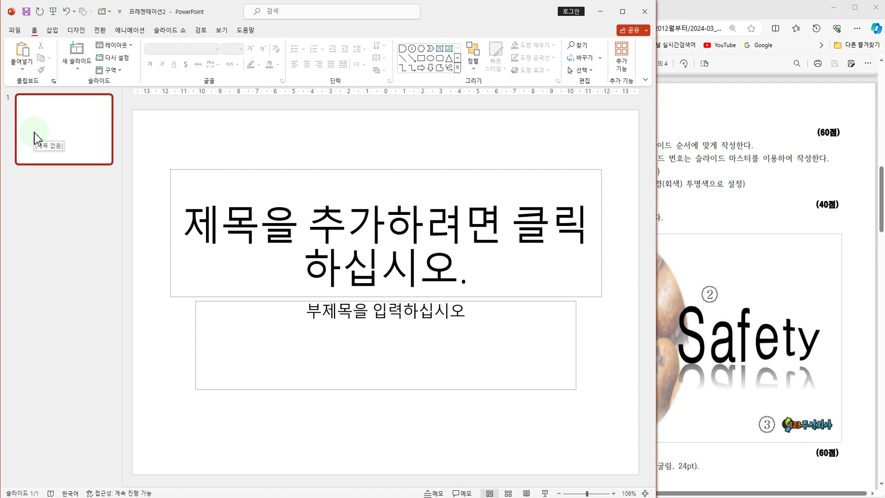
- Add five new slides with the 제목만 (Title Only) layout after the title slide, making slides 2 to 6
{"action": "left_click", "coordinate": [76, 65]}
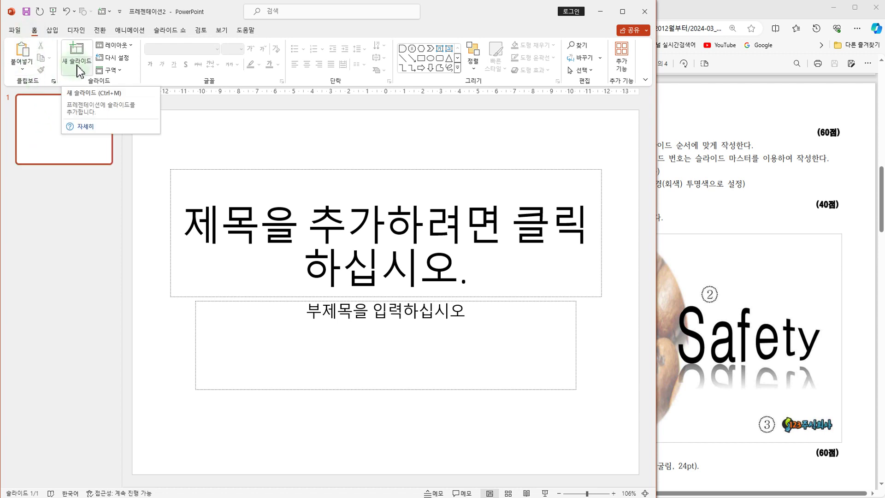
{"action": "left_click", "coordinate": [80, 70]}
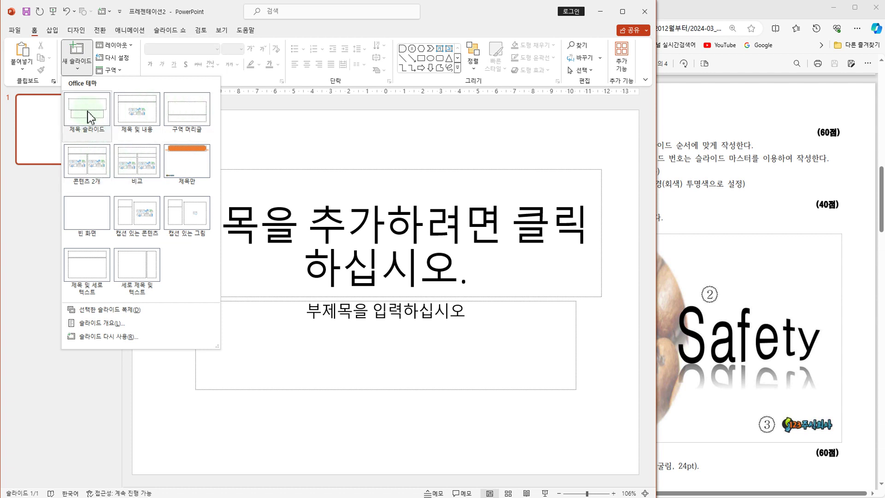
{"action": "left_click", "coordinate": [196, 175]}
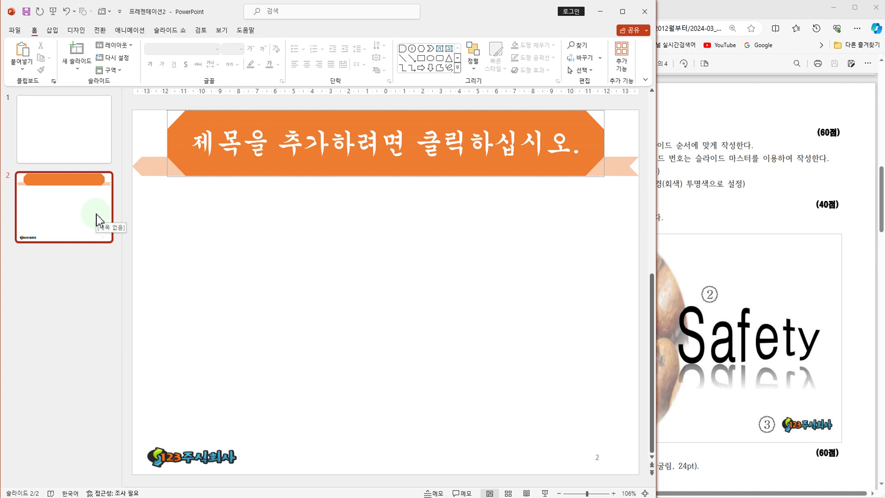
{"action": "left_click", "coordinate": [76, 62]}
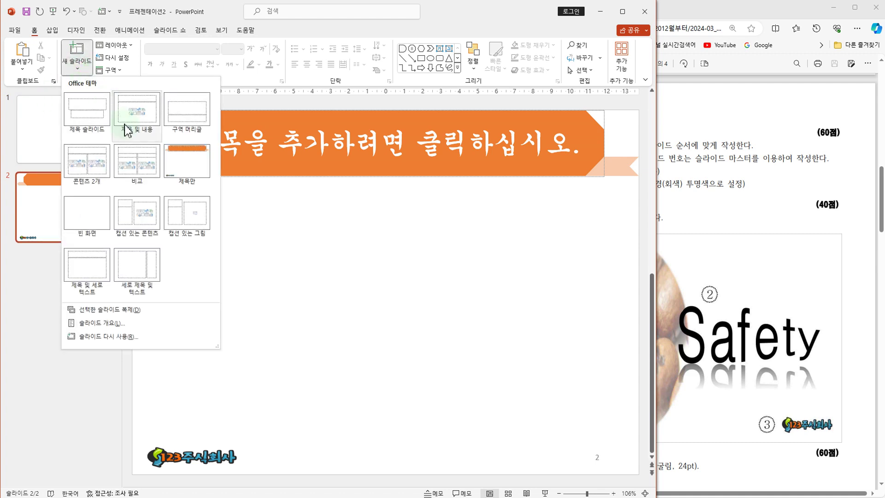
{"action": "left_click", "coordinate": [195, 165]}
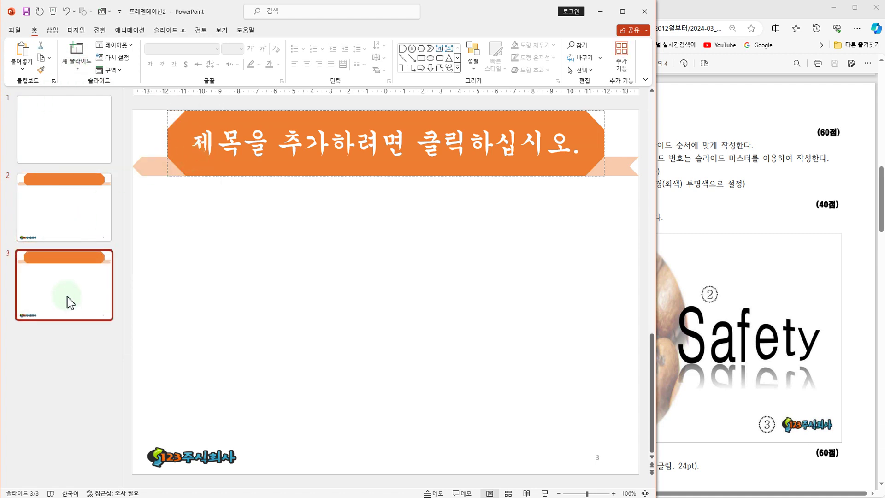
{"action": "key", "text": "ctrl+m"}
{"action": "key", "text": "ctrl+m"}
{"action": "key", "text": "ctrl+m"}
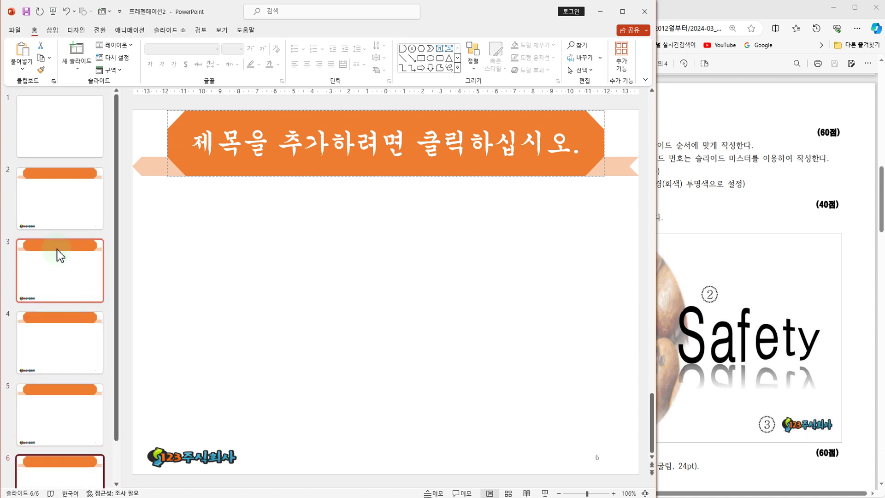
{"action": "scroll", "coordinate": [116, 235], "scroll_direction": "down", "scroll_amount": 2}
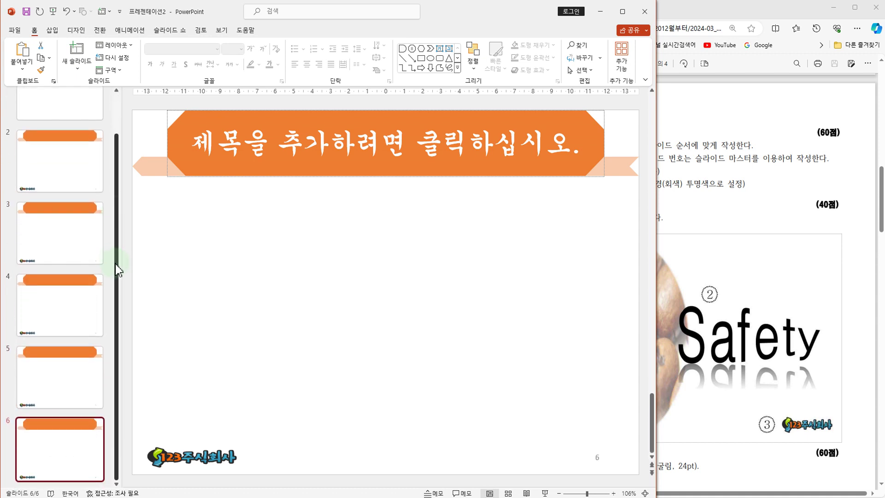
{"action": "left_click_drag", "start_coordinate": [119, 265], "coordinate": [119, 211]}
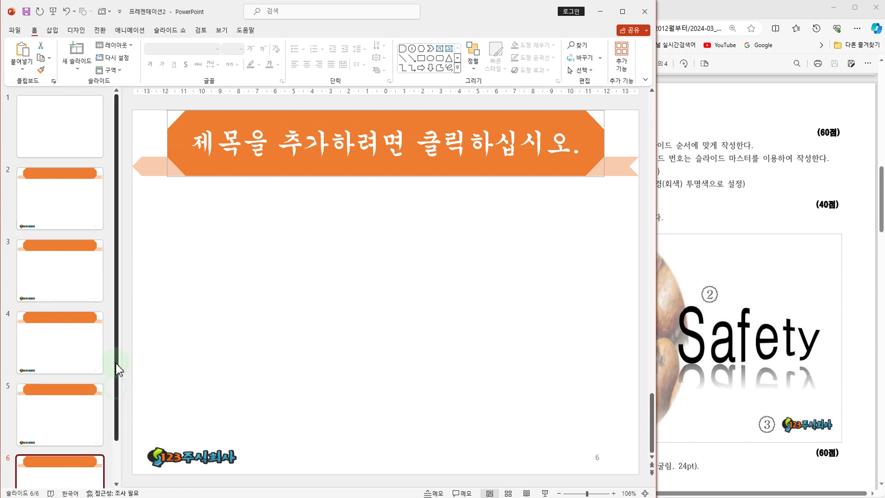
- Review the exam sheet's slide 1 cover design, checking the picture-filled shape, the WordArt and the logo in the sample
{"action": "left_click", "coordinate": [740, 153]}
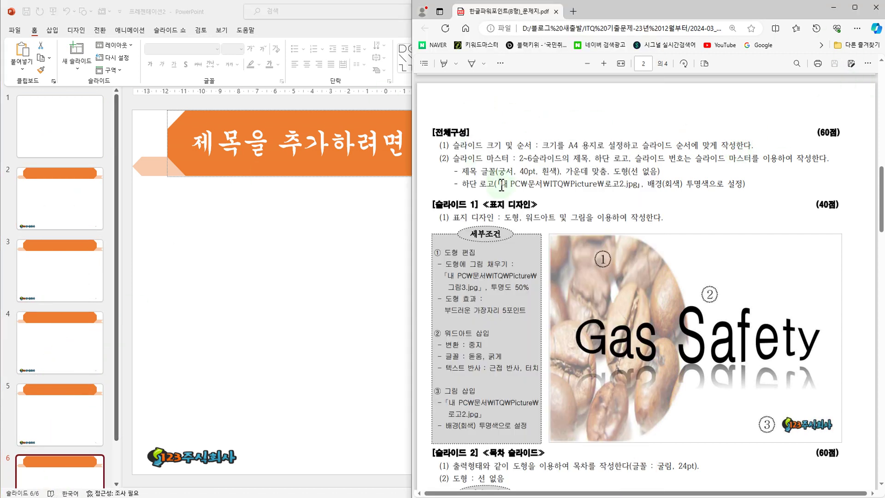
{"action": "scroll", "coordinate": [566, 189], "scroll_direction": "down", "scroll_amount": 2}
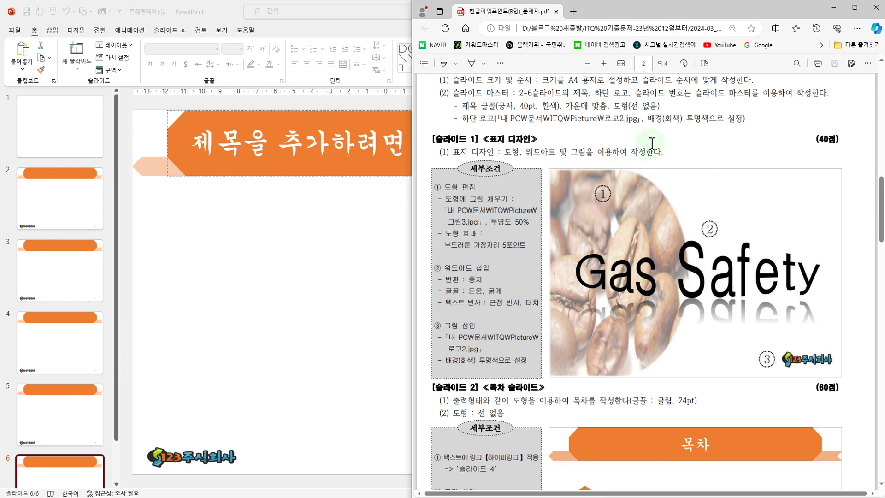
{"action": "mouse_move", "coordinate": [637, 196]}
{"action": "left_mouse_down"}
{"action": "mouse_move", "coordinate": [666, 181]}
{"action": "mouse_move", "coordinate": [646, 219]}
{"action": "left_mouse_up"}
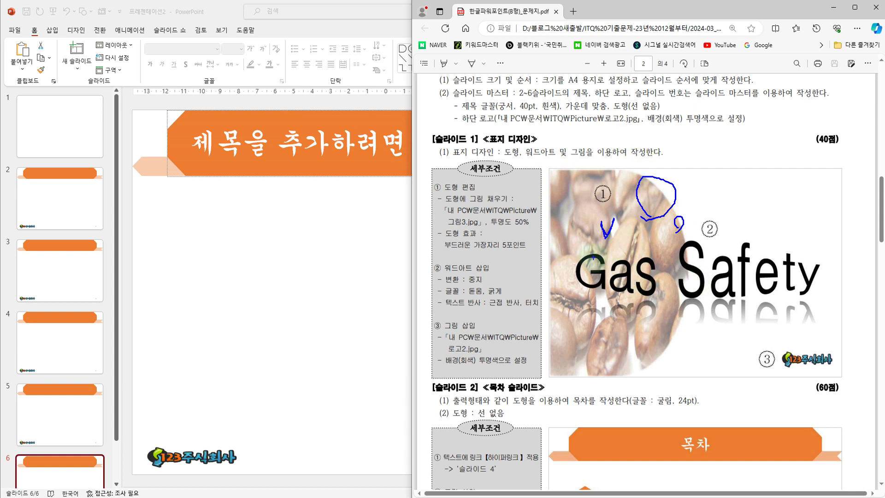
{"action": "mouse_move", "coordinate": [570, 246]}
{"action": "left_mouse_down"}
{"action": "mouse_move", "coordinate": [578, 283]}
{"action": "mouse_move", "coordinate": [701, 298]}
{"action": "mouse_move", "coordinate": [811, 285]}
{"action": "mouse_move", "coordinate": [827, 298]}
{"action": "left_mouse_up"}
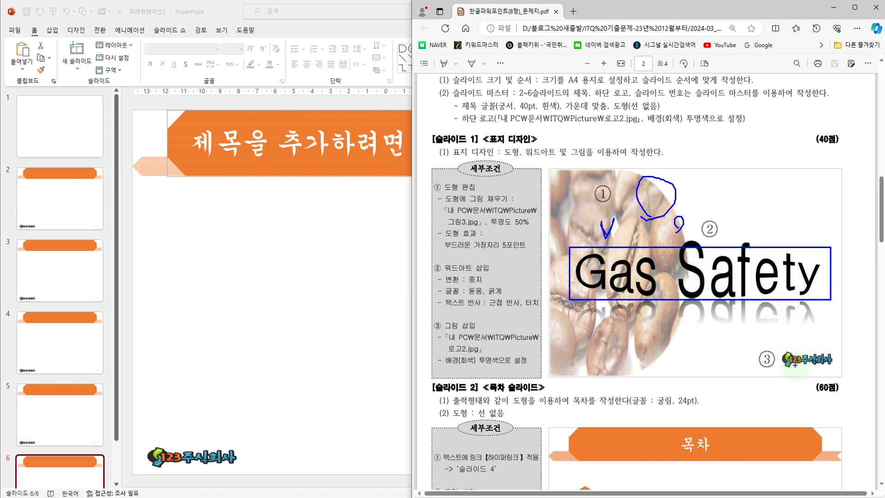
{"action": "left_click_drag", "start_coordinate": [778, 343], "coordinate": [832, 374]}
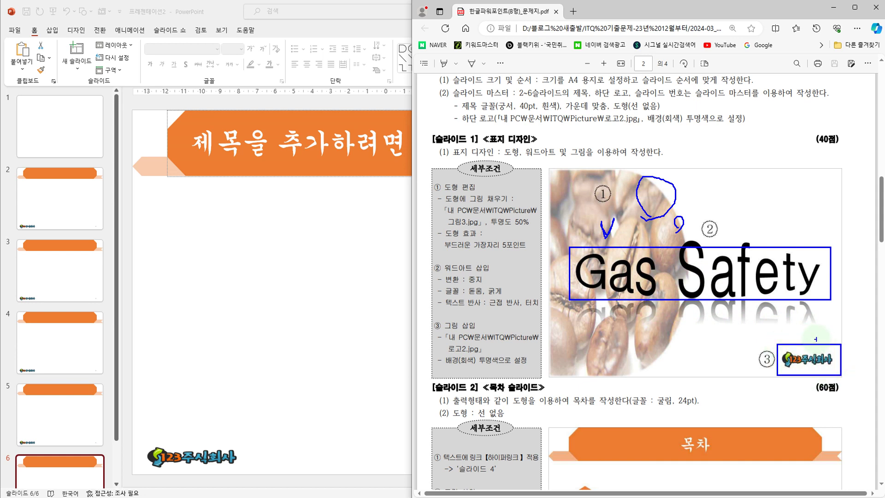
{"action": "key", "text": "Escape"}
- Delete the title and subtitle placeholders from slide 1
{"action": "left_click", "coordinate": [326, 256]}
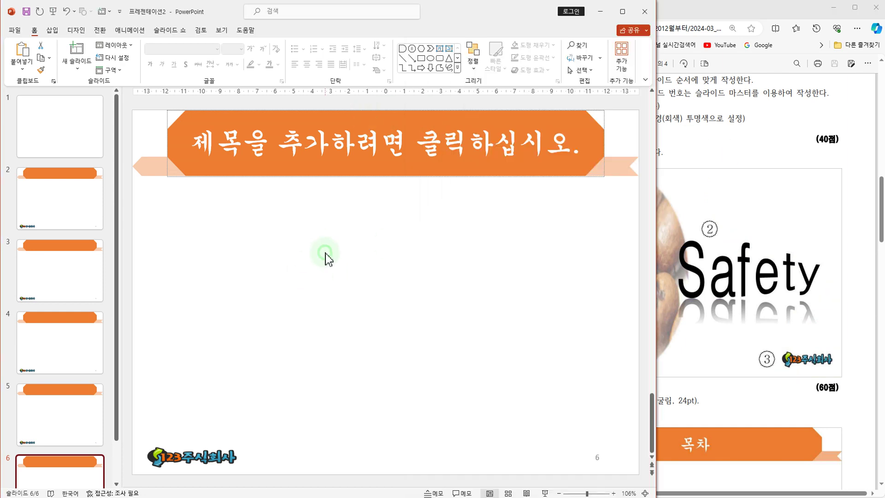
{"action": "left_click", "coordinate": [65, 139]}
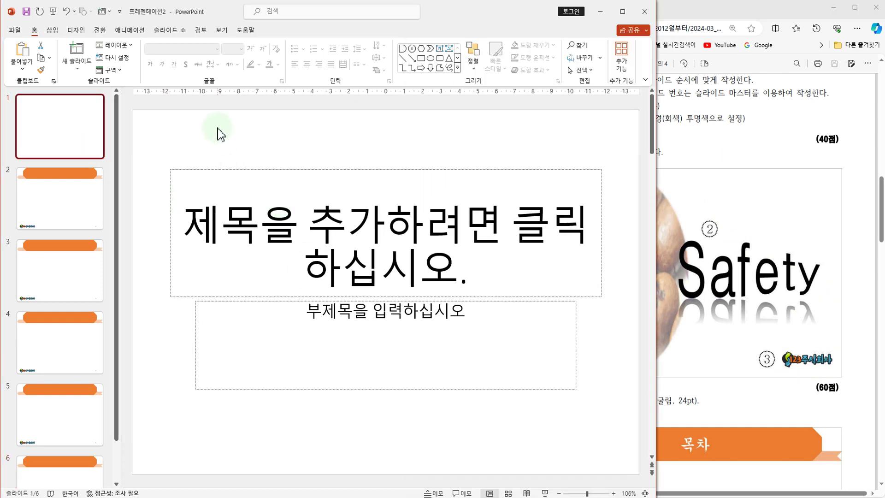
{"action": "left_click_drag", "start_coordinate": [147, 139], "coordinate": [626, 423]}
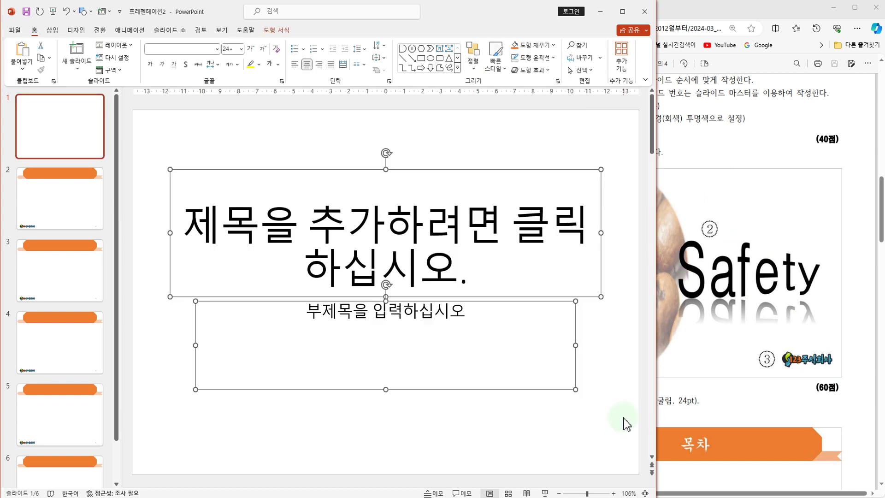
{"action": "key", "text": "Delete"}
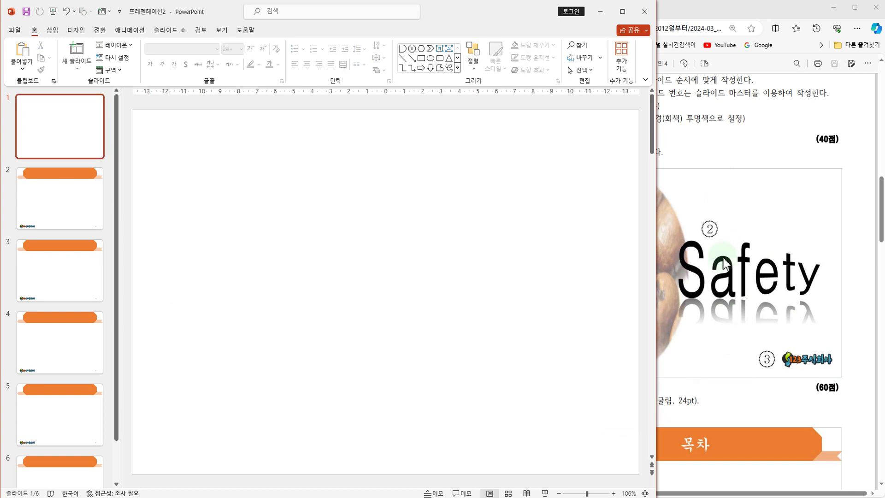
- Draw a D-shaped flowchart delay shape about 19.05 cm high by 13.51 cm wide over the left half of slide 1
{"action": "left_click", "coordinate": [735, 196]}
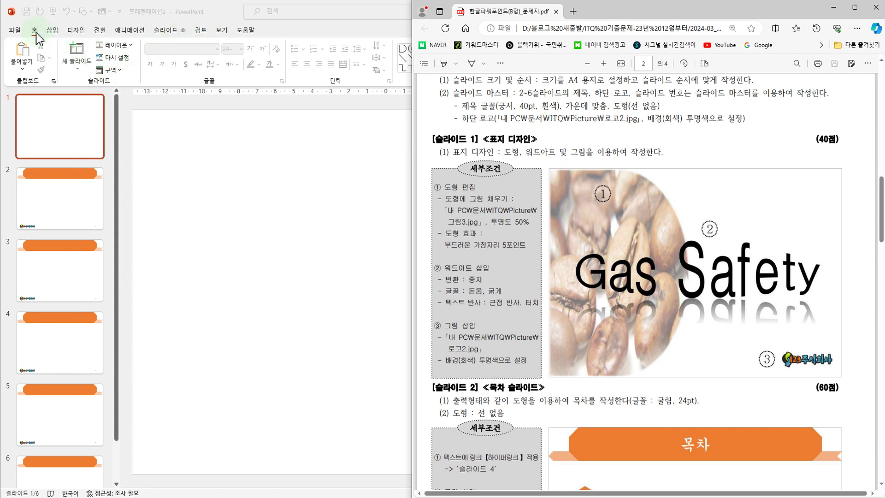
{"action": "left_click", "coordinate": [55, 33]}
{"action": "left_click", "coordinate": [53, 31]}
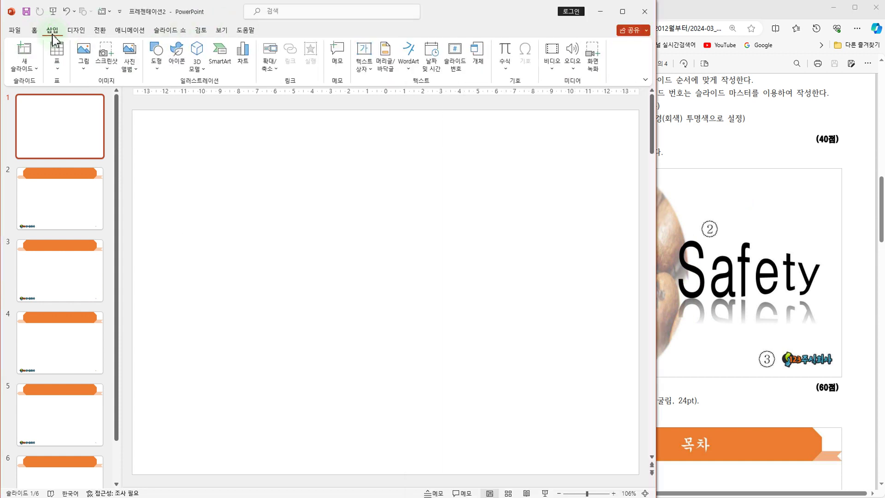
{"action": "left_click", "coordinate": [35, 31]}
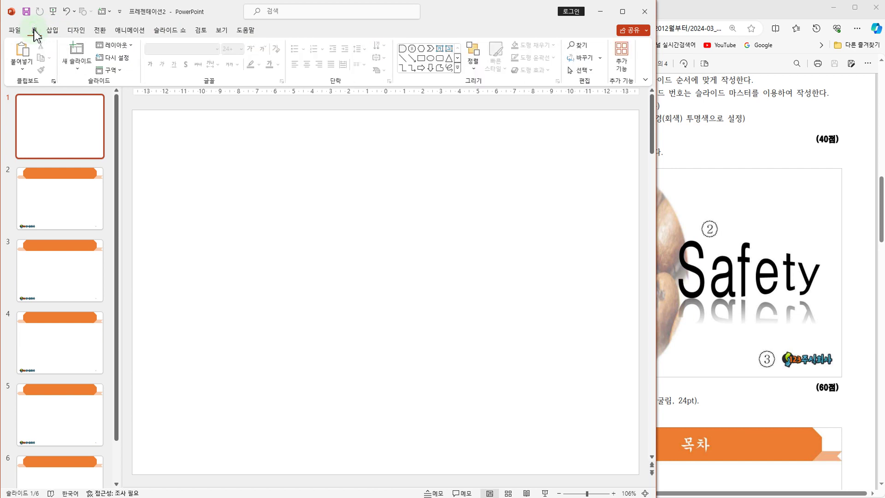
{"action": "left_click", "coordinate": [53, 31]}
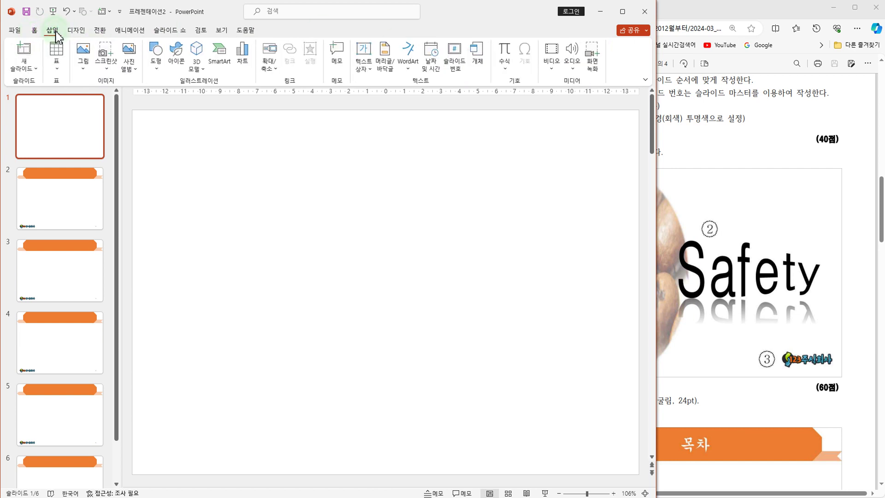
{"action": "left_click", "coordinate": [159, 69]}
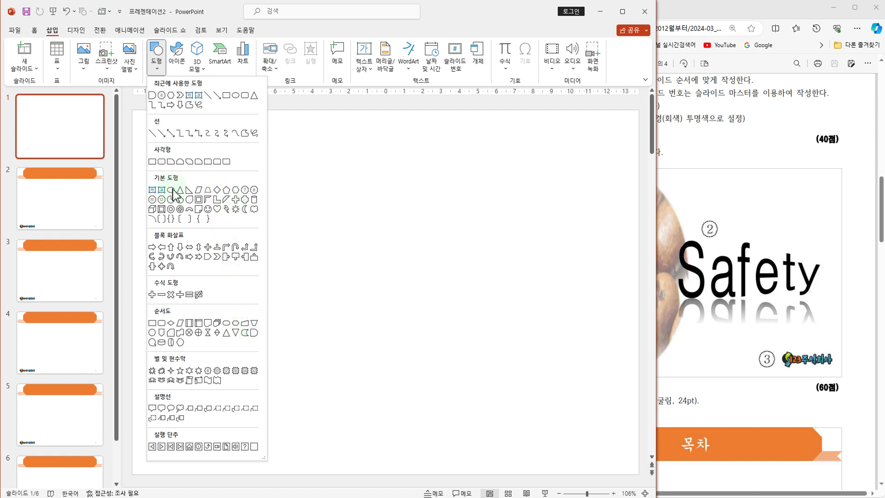
{"action": "left_click", "coordinate": [254, 333]}
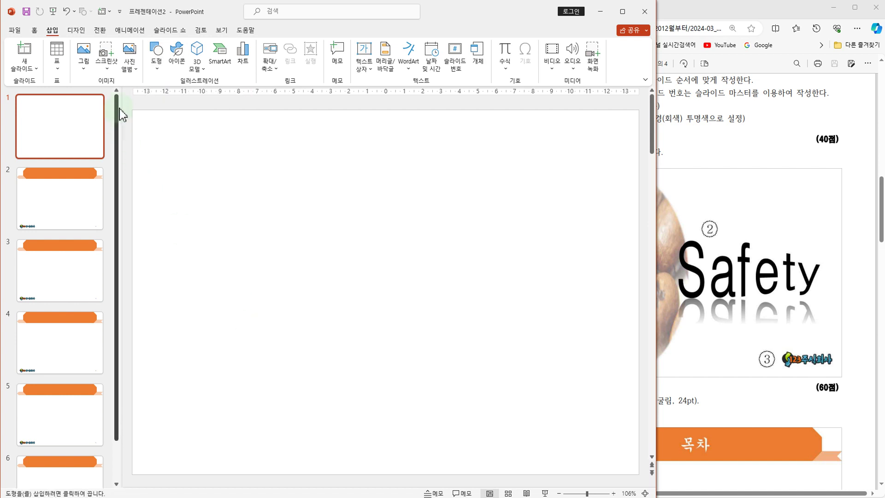
{"action": "mouse_move", "coordinate": [132, 110]}
{"action": "left_mouse_down"}
{"action": "mouse_move", "coordinate": [321, 400]}
{"action": "mouse_move", "coordinate": [330, 469]}
{"action": "mouse_move", "coordinate": [429, 480]}
{"action": "mouse_move", "coordinate": [381, 475]}
{"action": "left_mouse_up"}
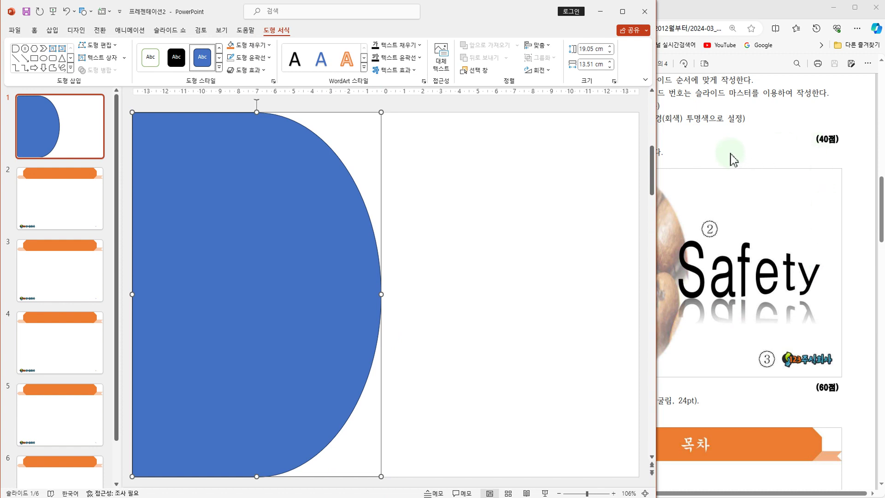
- Check the exam sheet's shape editing conditions and fill the D-shaped shape with the picture 그림3.jpg from the ITQ picture folder
{"action": "left_click", "coordinate": [732, 159]}
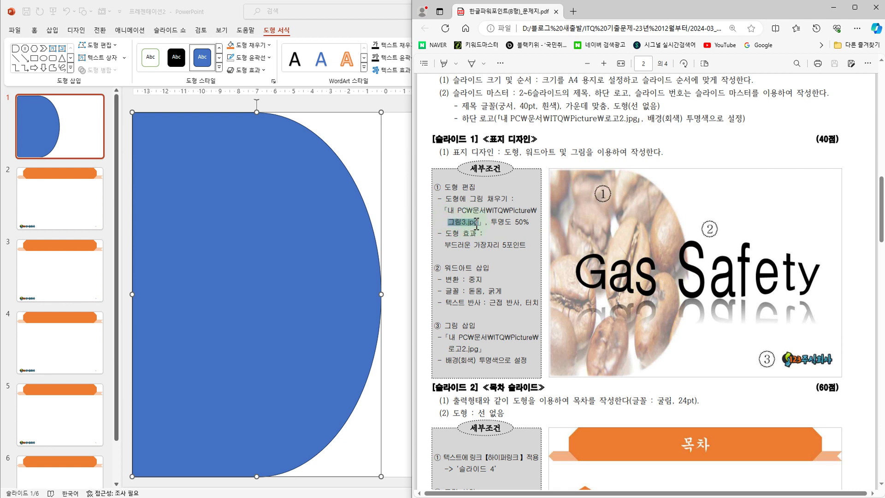
{"action": "left_click_drag", "start_coordinate": [491, 222], "coordinate": [530, 224]}
{"action": "left_click_drag", "start_coordinate": [445, 244], "coordinate": [527, 245]}
{"action": "left_click", "coordinate": [522, 237]}
{"action": "left_click", "coordinate": [304, 234]}
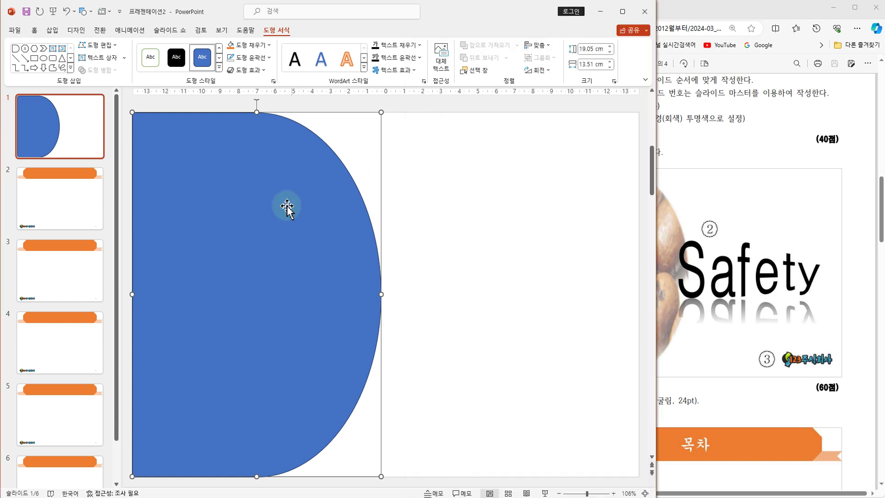
{"action": "left_click", "coordinate": [271, 46]}
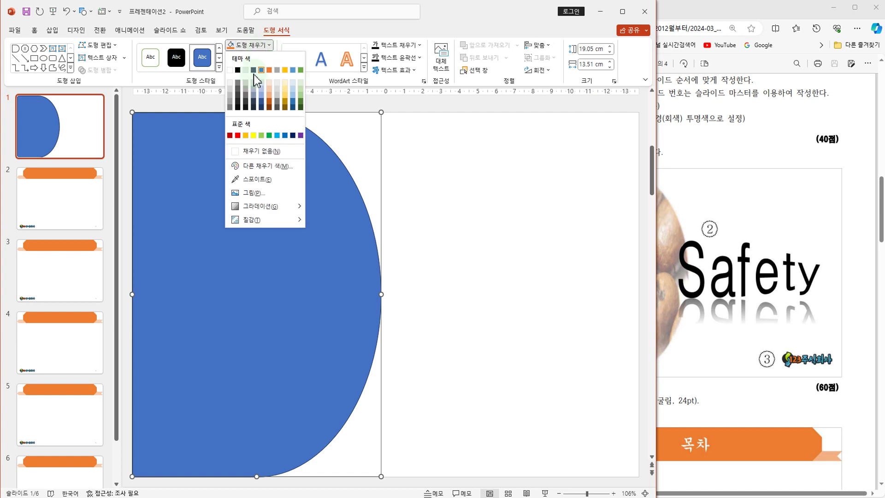
{"action": "left_click", "coordinate": [249, 193]}
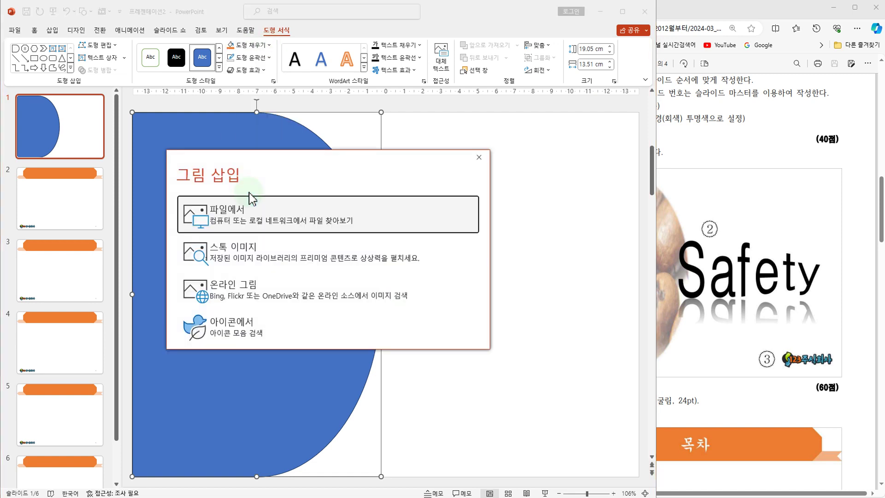
{"action": "left_click", "coordinate": [225, 222]}
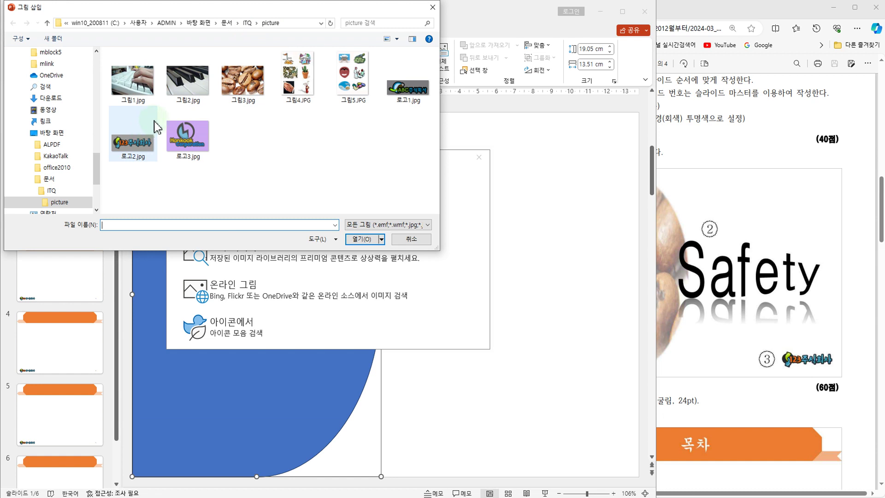
{"action": "left_click", "coordinate": [249, 84]}
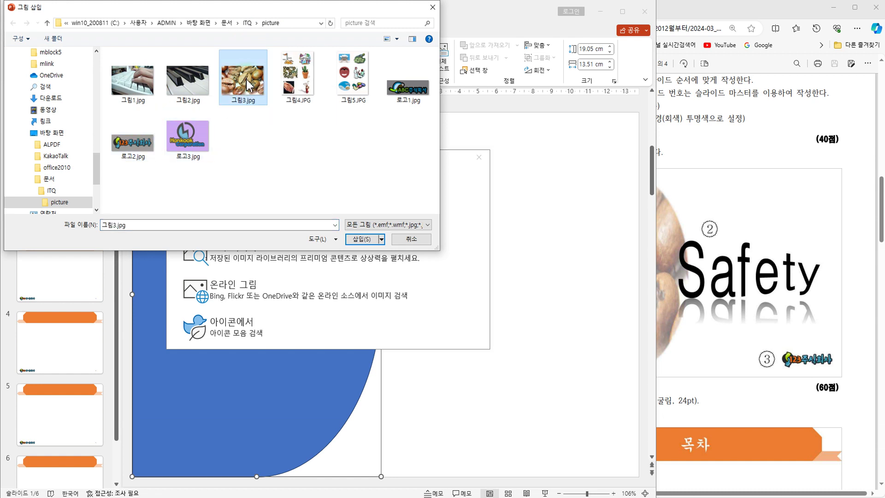
{"action": "left_click", "coordinate": [361, 238]}
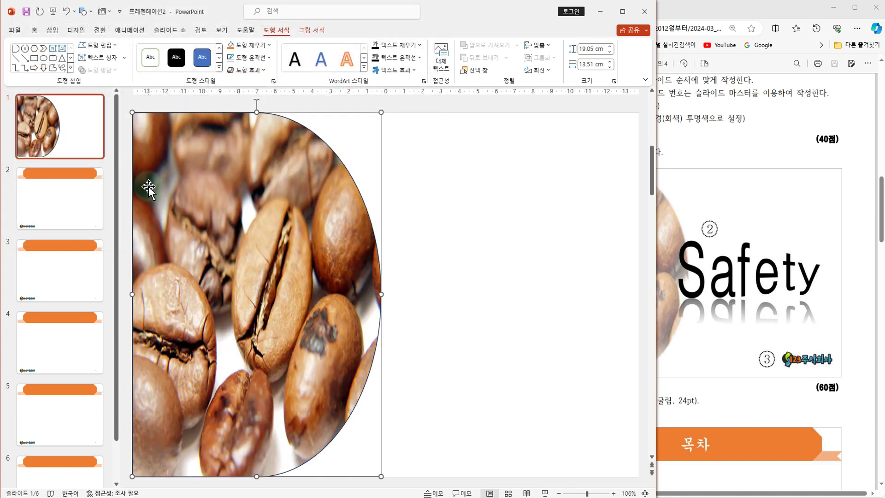
- Check the exam sheet's shape conditions and set the D-shaped shape's picture transparency to 50%
{"action": "left_click", "coordinate": [735, 187]}
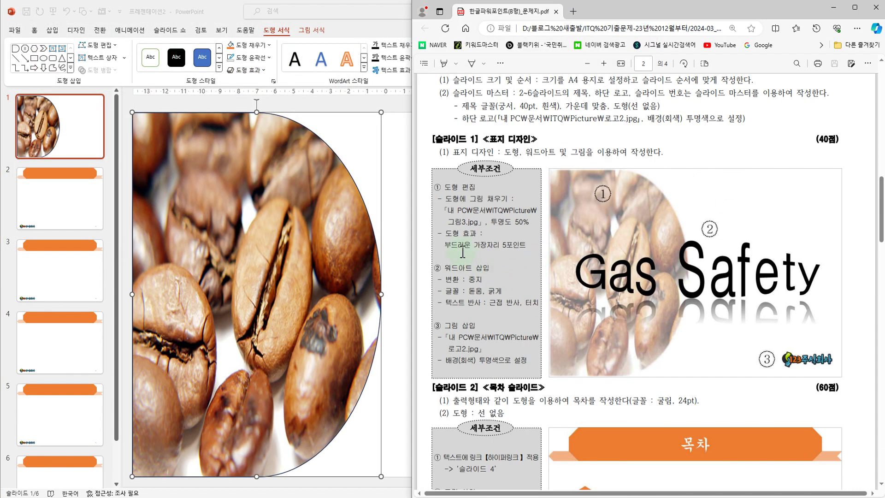
{"action": "left_click_drag", "start_coordinate": [496, 223], "coordinate": [532, 227]}
{"action": "left_click_drag", "start_coordinate": [671, 203], "coordinate": [684, 219]}
{"action": "left_click_drag", "start_coordinate": [459, 242], "coordinate": [537, 253]}
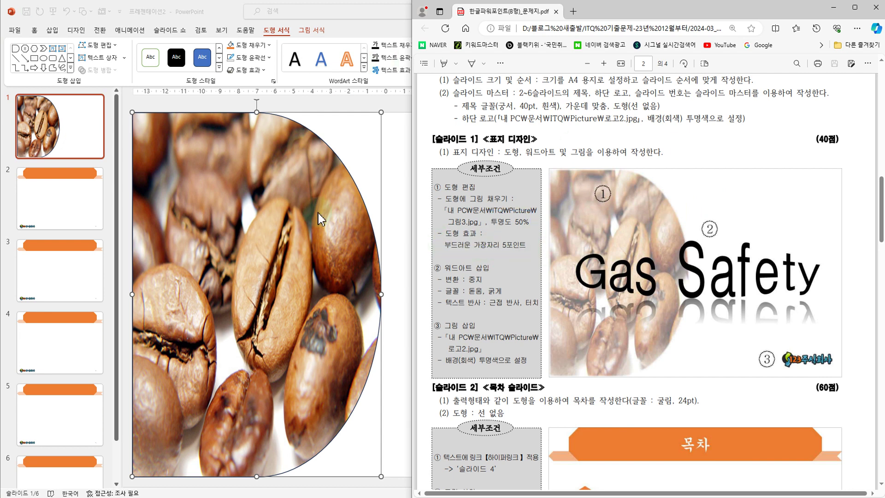
{"action": "left_click", "coordinate": [280, 247]}
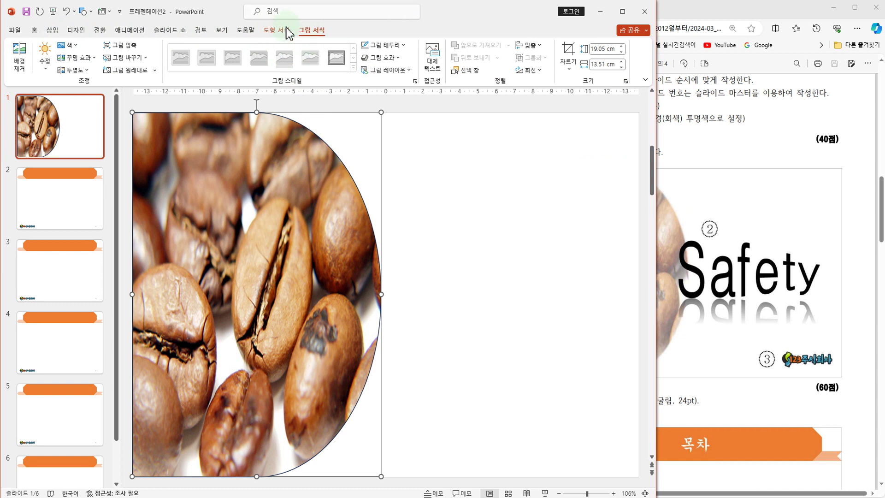
{"action": "left_click", "coordinate": [88, 71]}
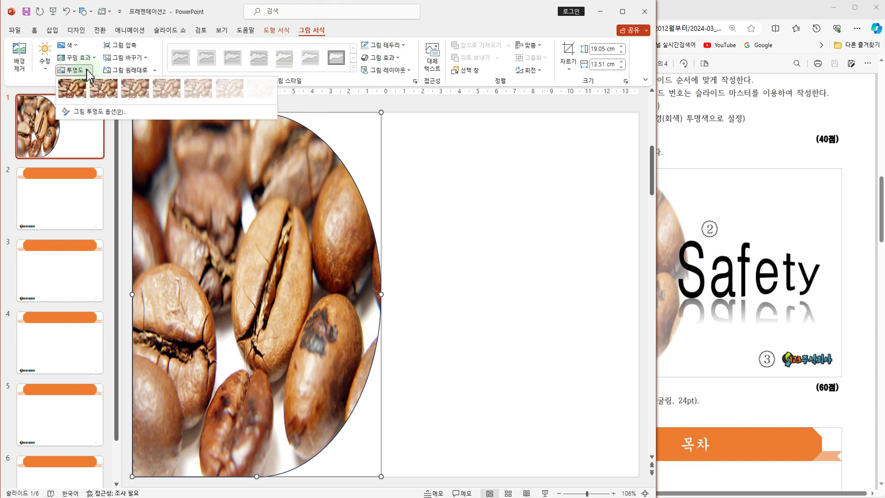
{"action": "left_click", "coordinate": [101, 112]}
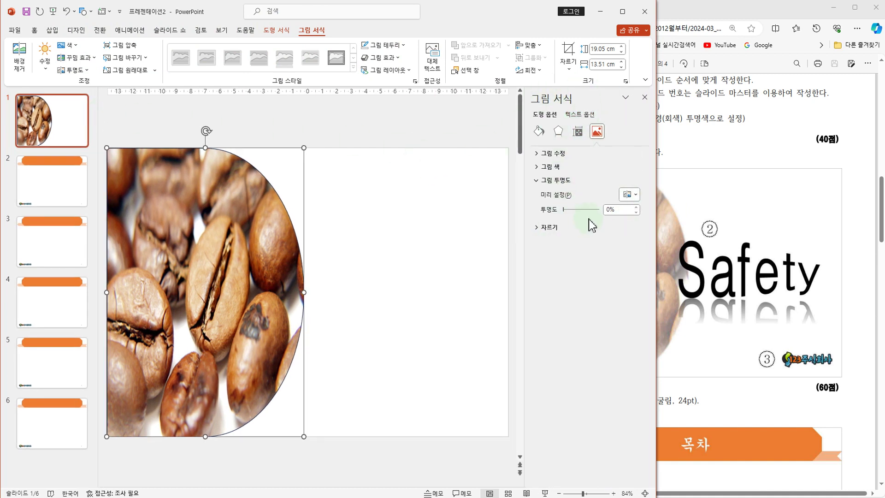
{"action": "left_click_drag", "start_coordinate": [611, 211], "coordinate": [583, 213]}
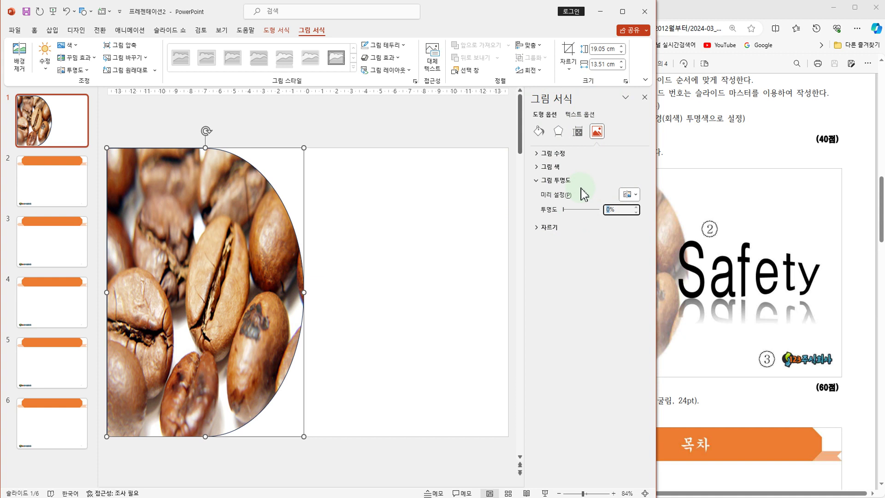
{"action": "type", "text": "50"}
{"action": "key", "text": "Return"}
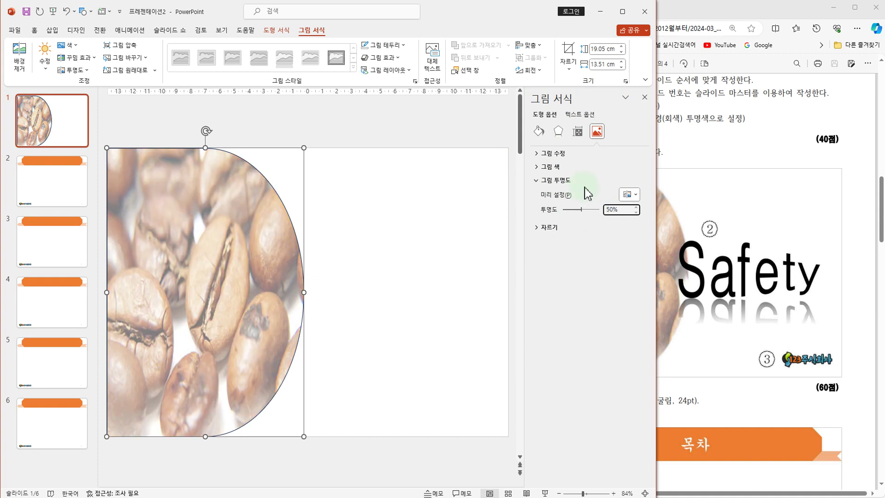
{"action": "left_click", "coordinate": [558, 133]}
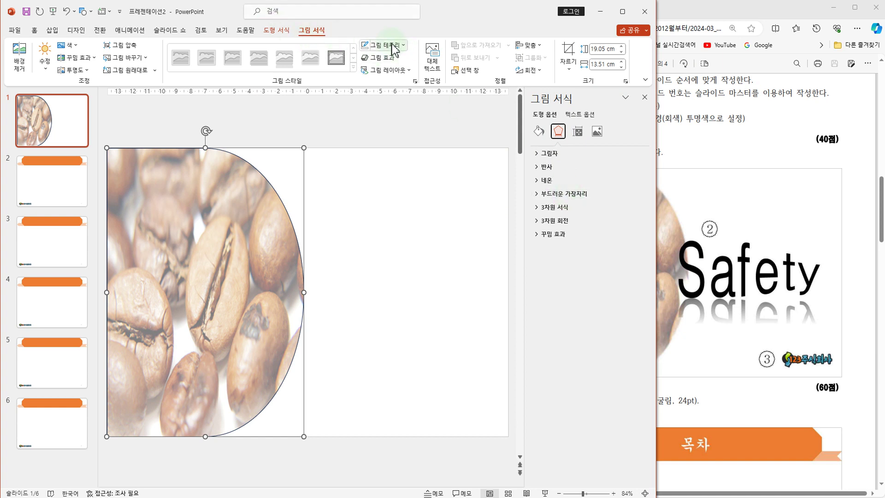
{"action": "left_click", "coordinate": [400, 59]}
{"action": "mouse_move", "coordinate": [408, 161]}
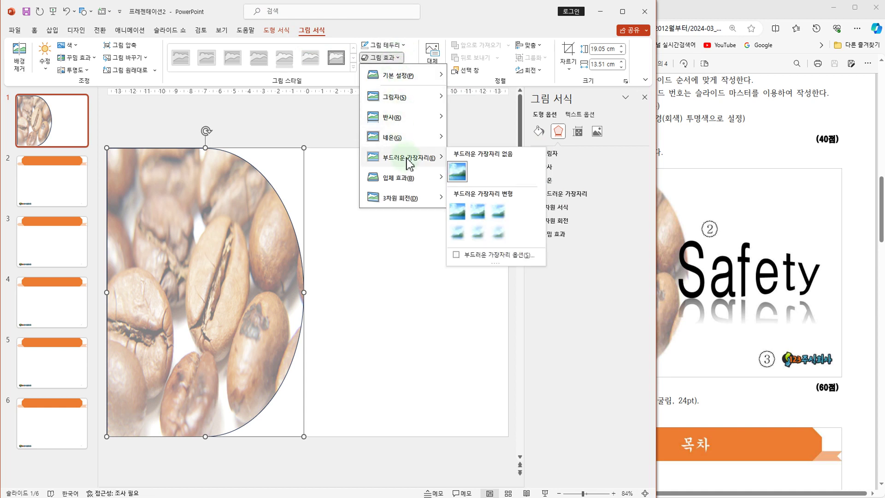
{"action": "left_click", "coordinate": [74, 70]}
{"action": "left_click", "coordinate": [73, 69]}
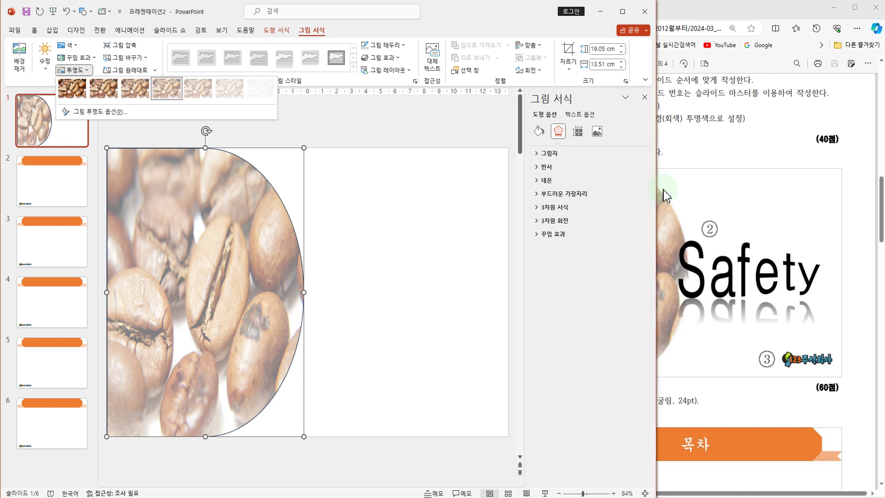
{"action": "left_click", "coordinate": [73, 70]}
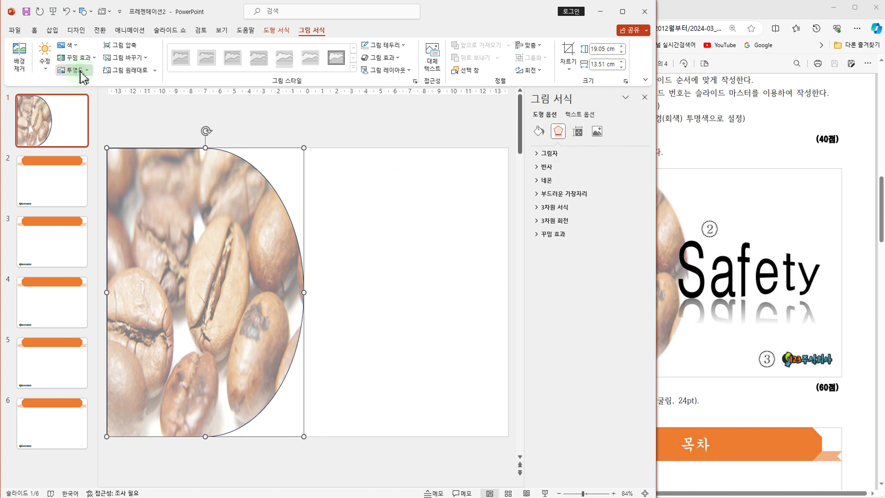
{"action": "left_click", "coordinate": [395, 60]}
{"action": "mouse_move", "coordinate": [441, 163]}
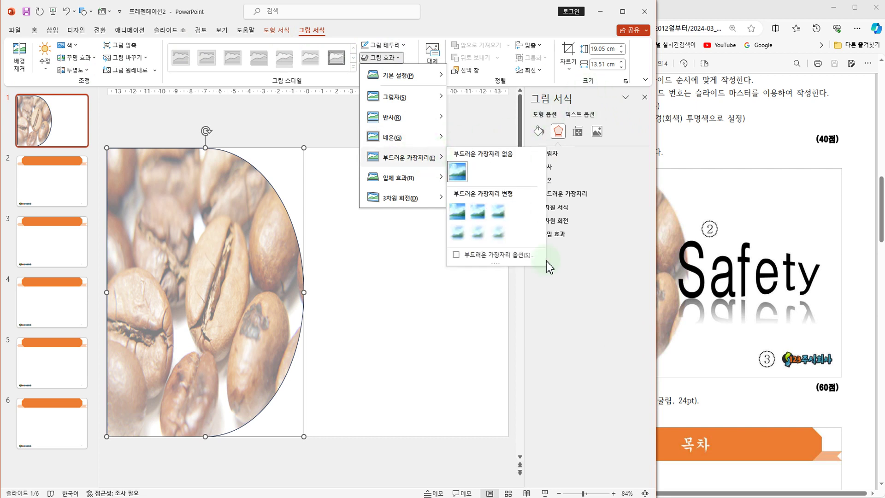
- Give the D-shaped picture shape a soft edge of 5 pt and close the formatting pane
{"action": "left_click", "coordinate": [561, 134]}
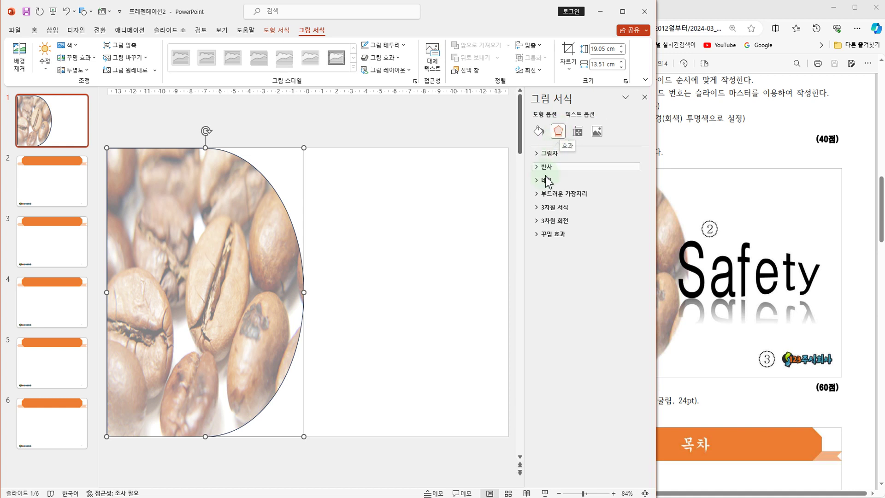
{"action": "left_click", "coordinate": [556, 195]}
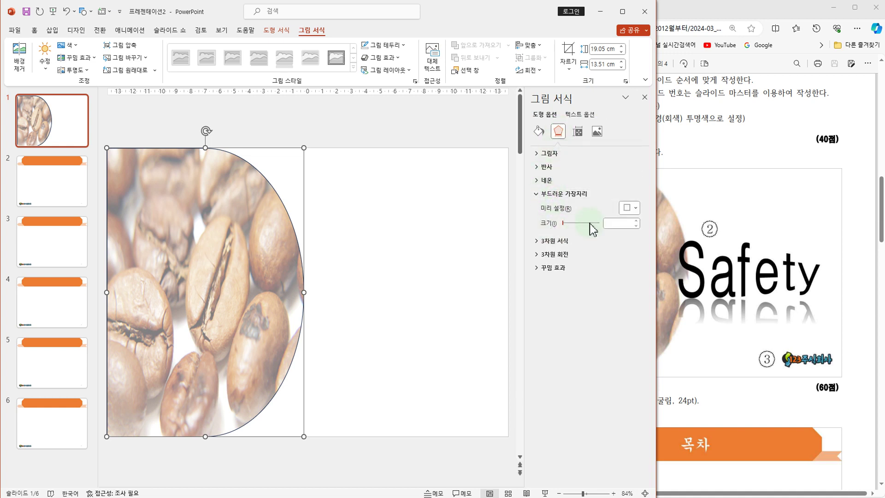
{"action": "left_click", "coordinate": [615, 224]}
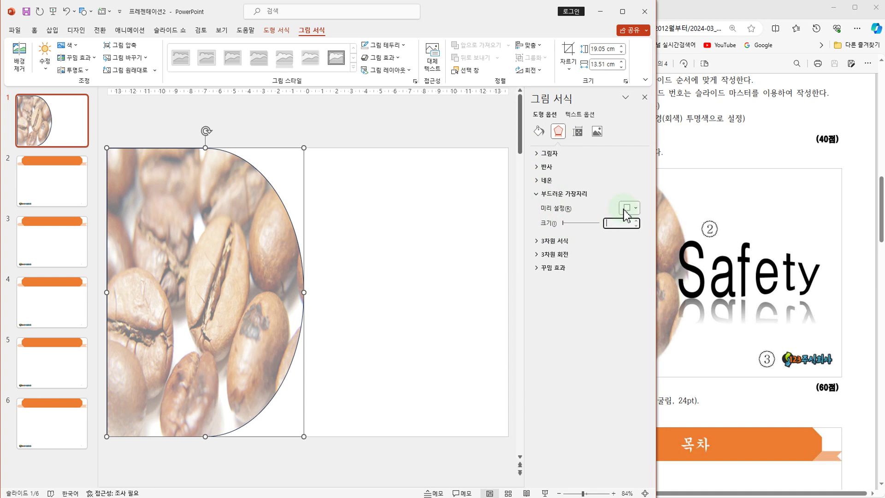
{"action": "type", "text": "5"}
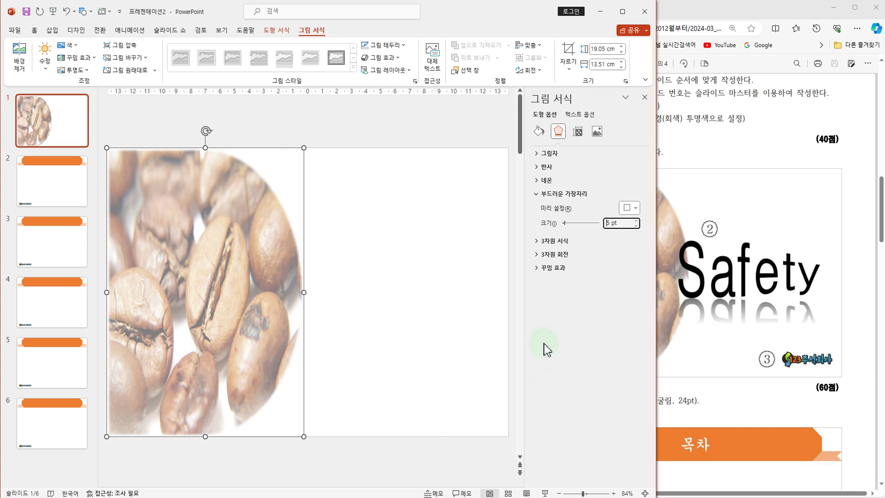
{"action": "left_click", "coordinate": [644, 97]}
- Check the exam sheet's WordArt conditions and add a text box about 9.58 cm wide reading "Gas Safety" across the middle of slide 1
{"action": "left_click_drag", "start_coordinate": [655, 154], "coordinate": [413, 156]}
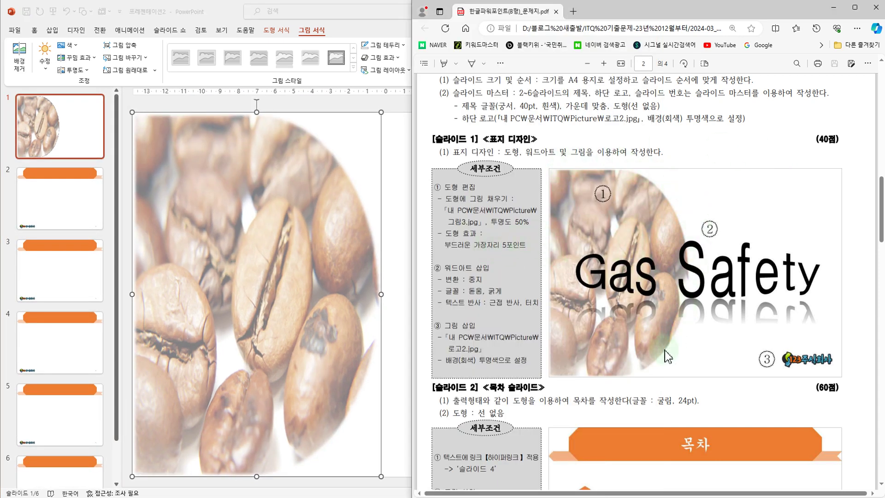
{"action": "scroll", "coordinate": [546, 246], "scroll_direction": "down", "scroll_amount": 2}
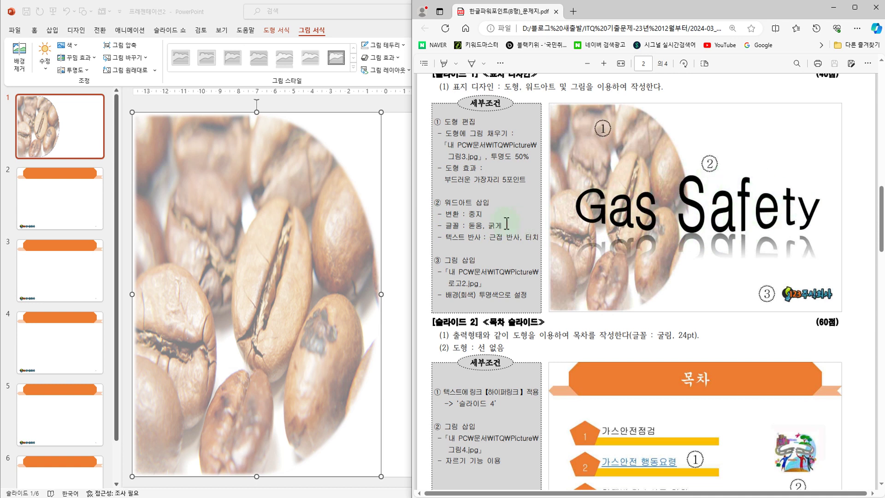
{"action": "left_click", "coordinate": [400, 160]}
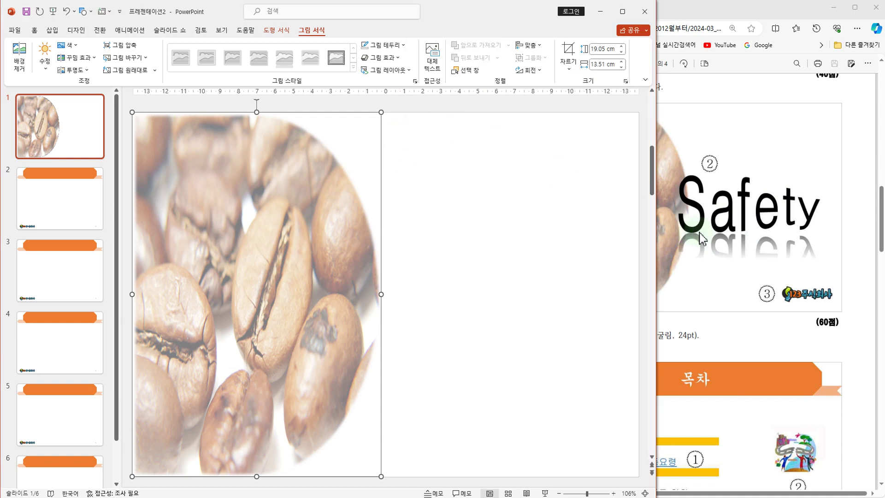
{"action": "left_click", "coordinate": [34, 32]}
{"action": "left_click", "coordinate": [440, 49]}
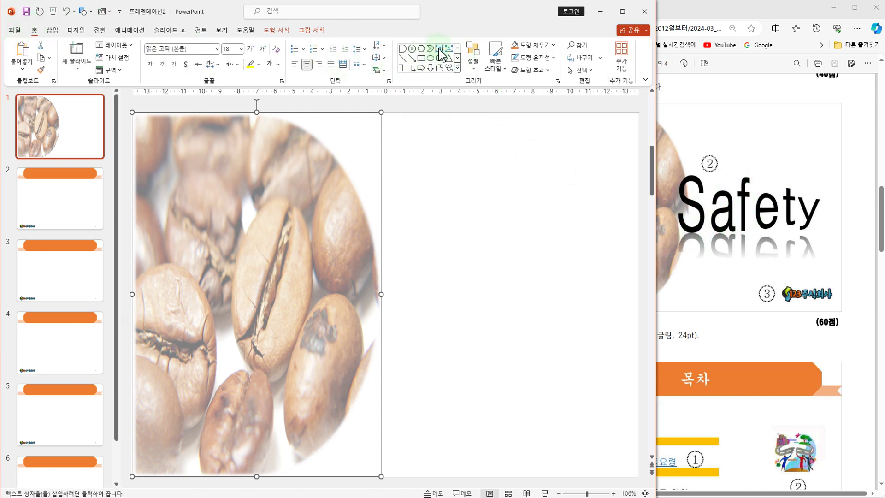
{"action": "left_click_drag", "start_coordinate": [299, 236], "coordinate": [571, 300]}
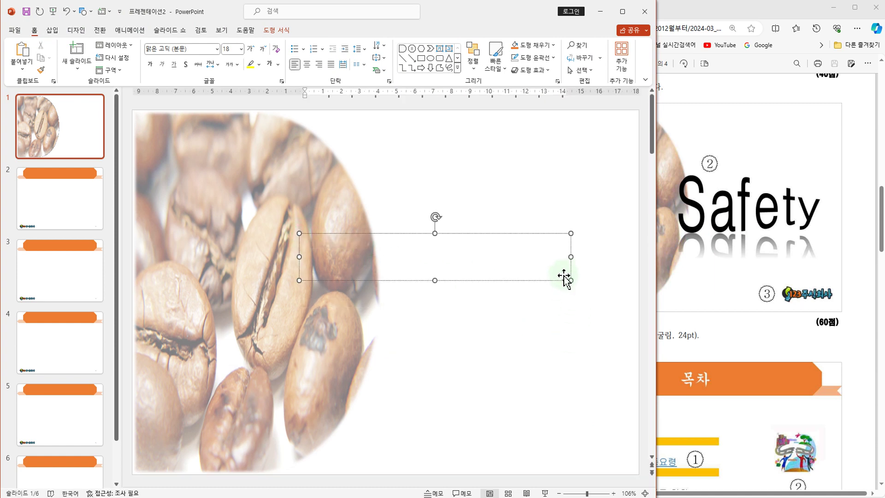
{"action": "type", "text": "Gas Safety"}
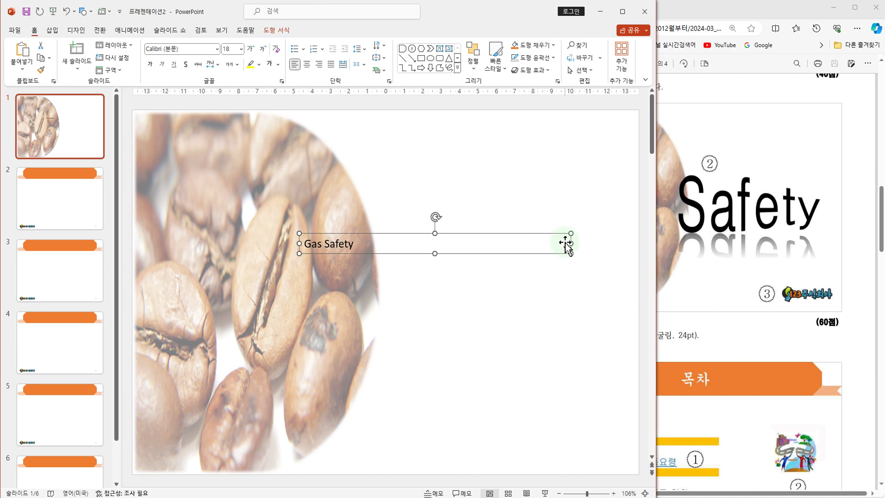
{"action": "left_click_drag", "start_coordinate": [571, 243], "coordinate": [476, 243]}
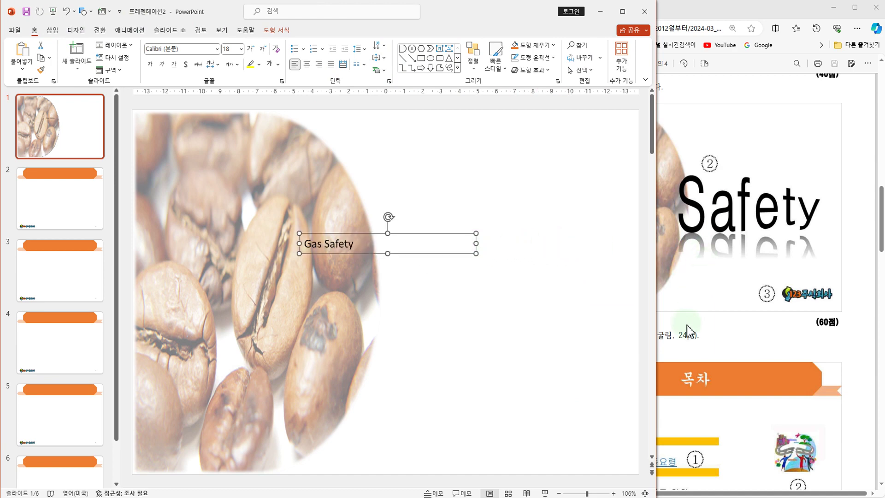
- Check the exam sheet's WordArt font condition and set the "Gas Safety" text to 돋움, bold
{"action": "left_click", "coordinate": [687, 322]}
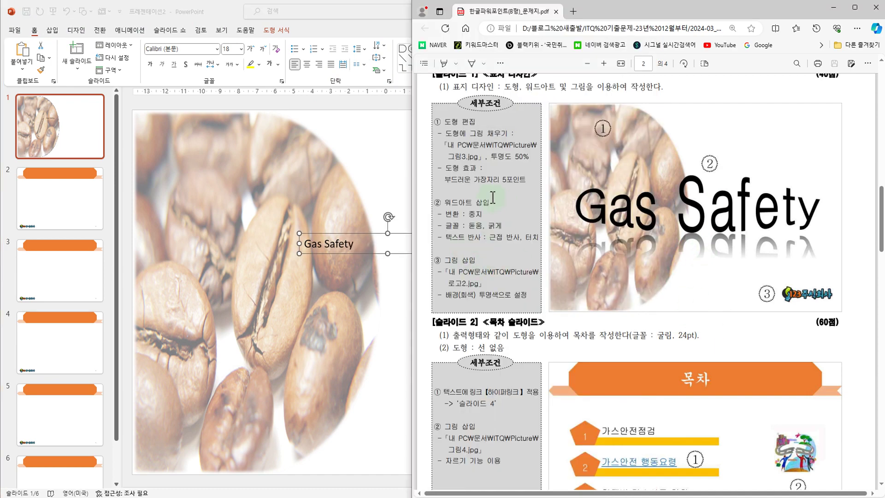
{"action": "mouse_move", "coordinate": [441, 194]}
{"action": "left_mouse_down"}
{"action": "mouse_move", "coordinate": [486, 221]}
{"action": "mouse_move", "coordinate": [499, 216]}
{"action": "left_mouse_up"}
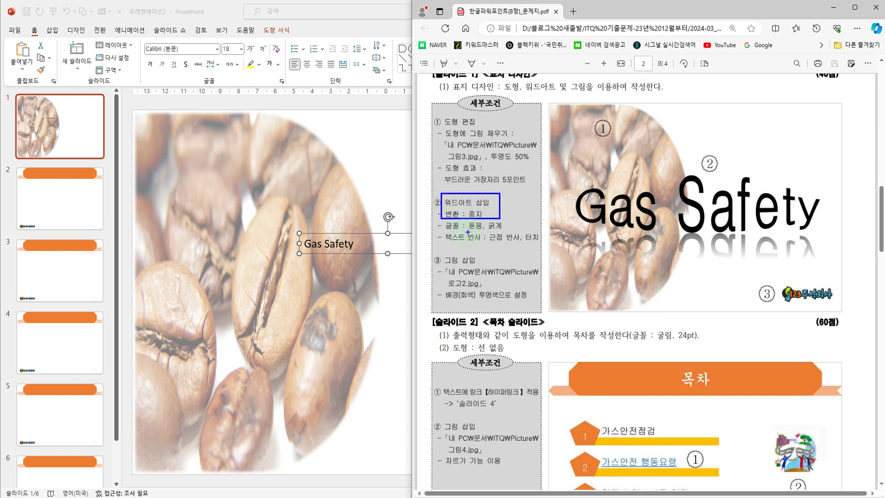
{"action": "left_click_drag", "start_coordinate": [467, 221], "coordinate": [512, 231]}
{"action": "key", "text": "Escape"}
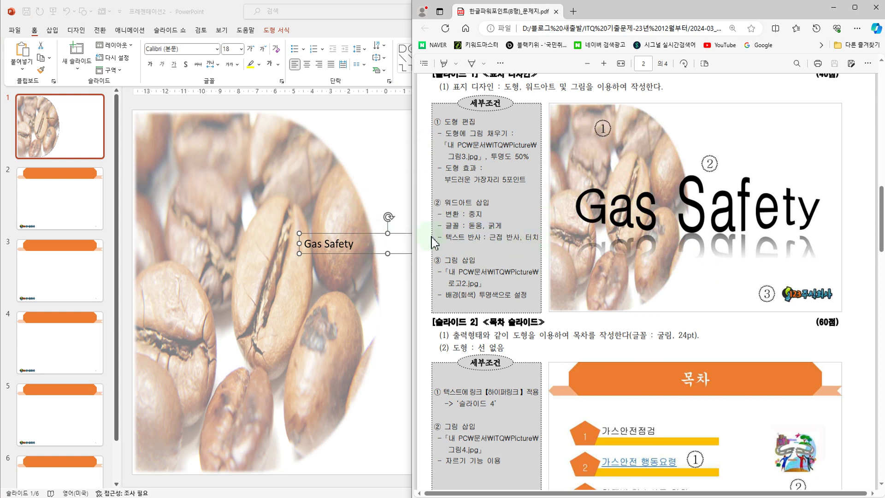
{"action": "left_click", "coordinate": [369, 233]}
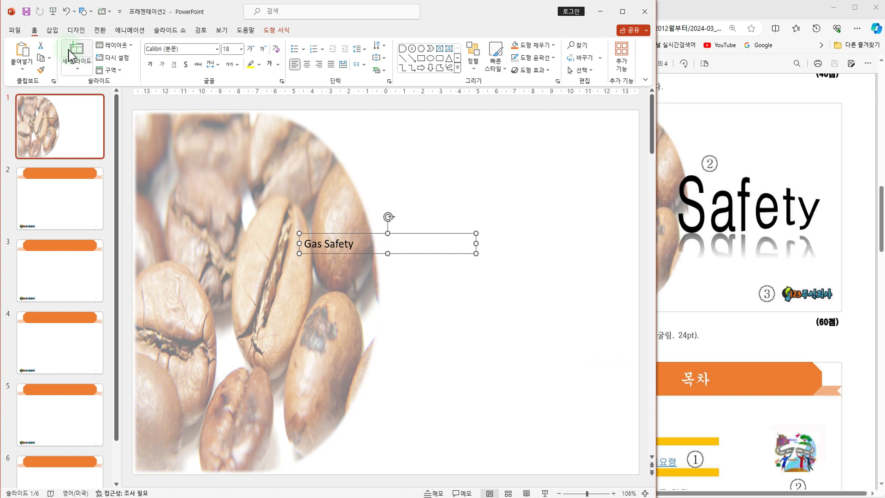
{"action": "left_click", "coordinate": [177, 50]}
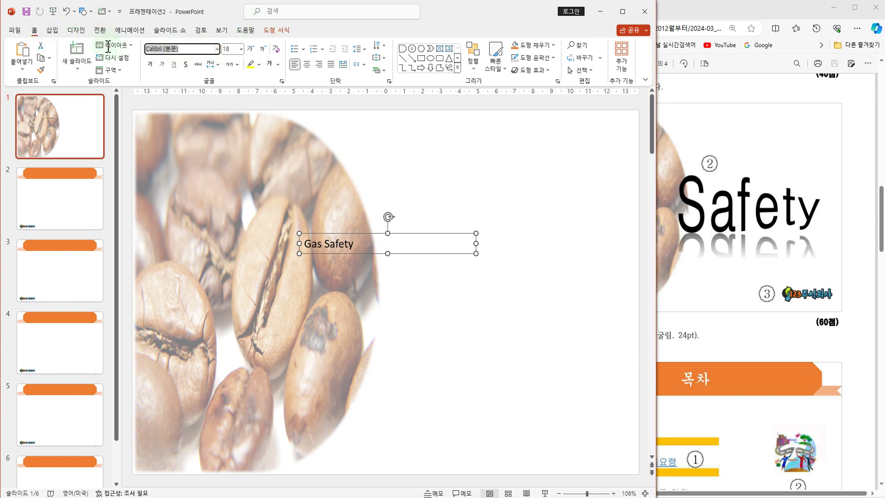
{"action": "type", "text": "ehedna"}
{"action": "key", "text": "Return"}
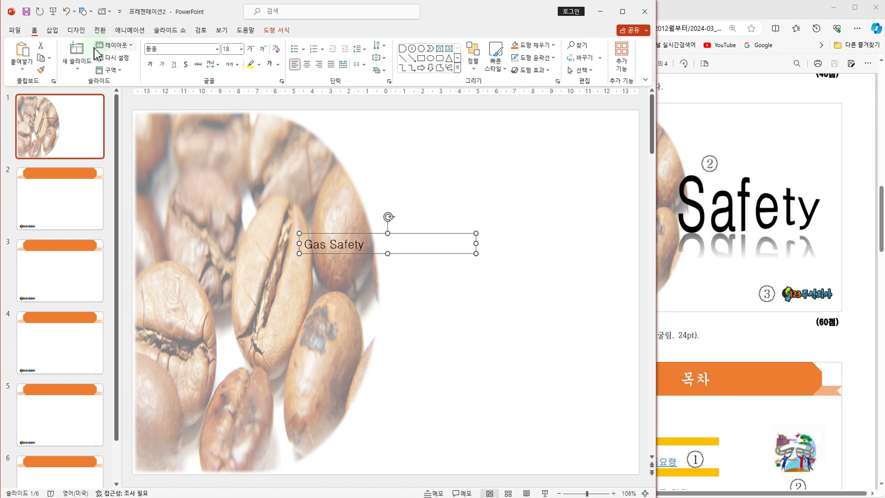
{"action": "left_click", "coordinate": [149, 64]}
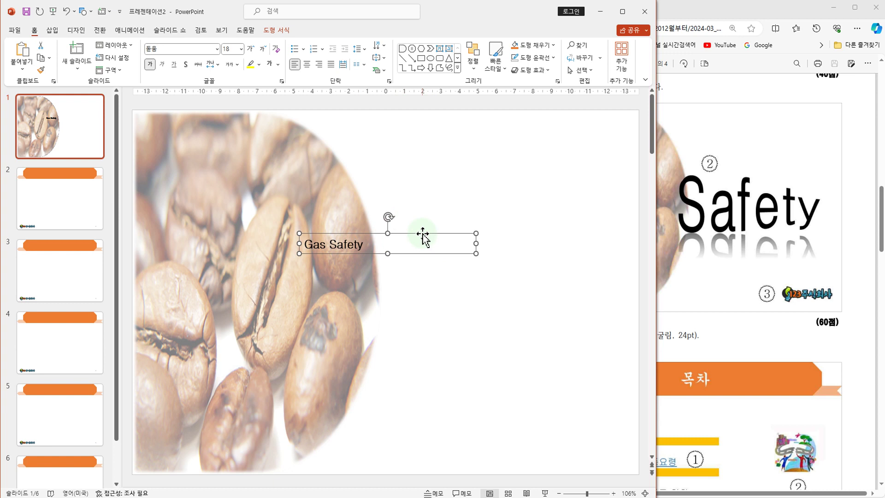
- Apply the 중지 (Stop) warp transform text effect to the "Gas Safety" text box
{"action": "left_click", "coordinate": [280, 32]}
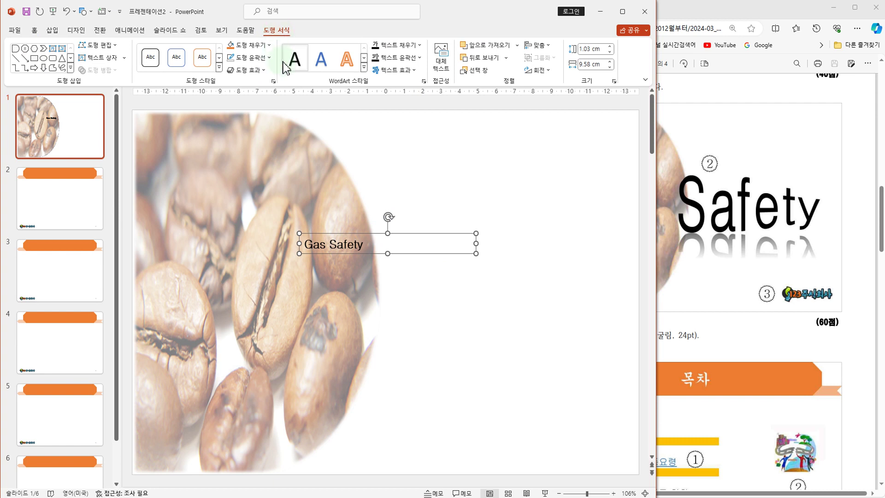
{"action": "left_click_drag", "start_coordinate": [317, 73], "coordinate": [372, 92]}
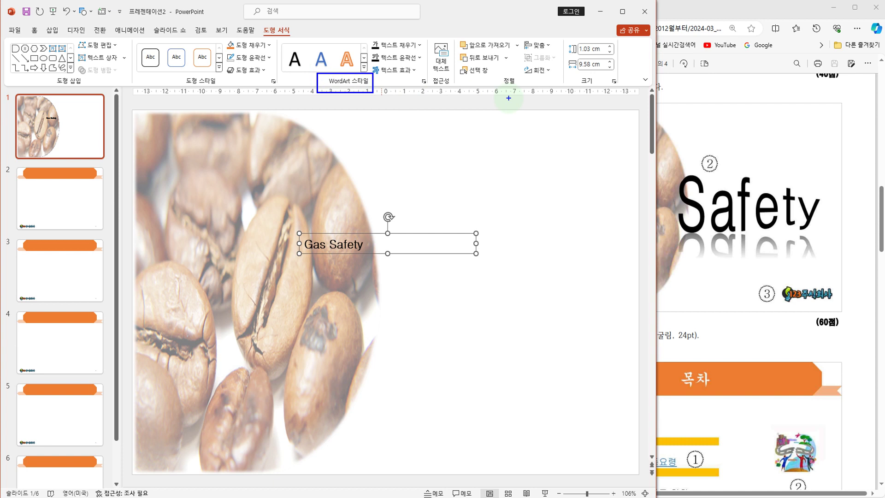
{"action": "key", "text": "Escape"}
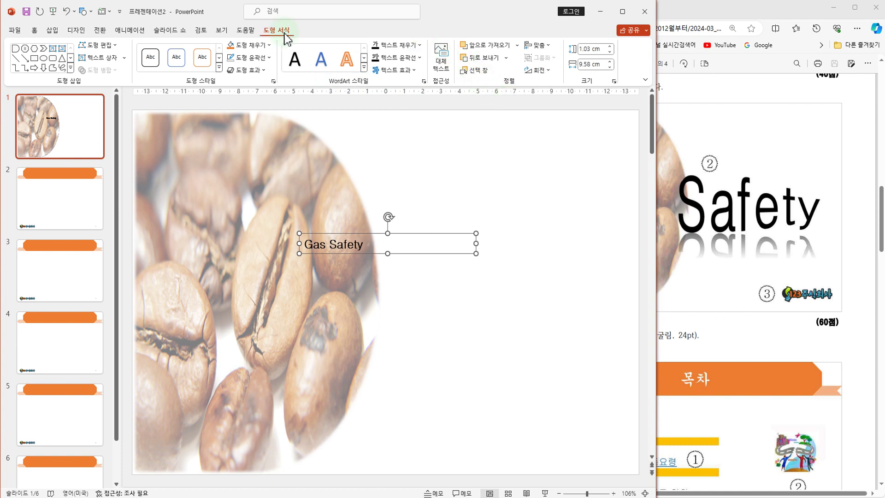
{"action": "left_click", "coordinate": [413, 73]}
{"action": "mouse_move", "coordinate": [409, 190]}
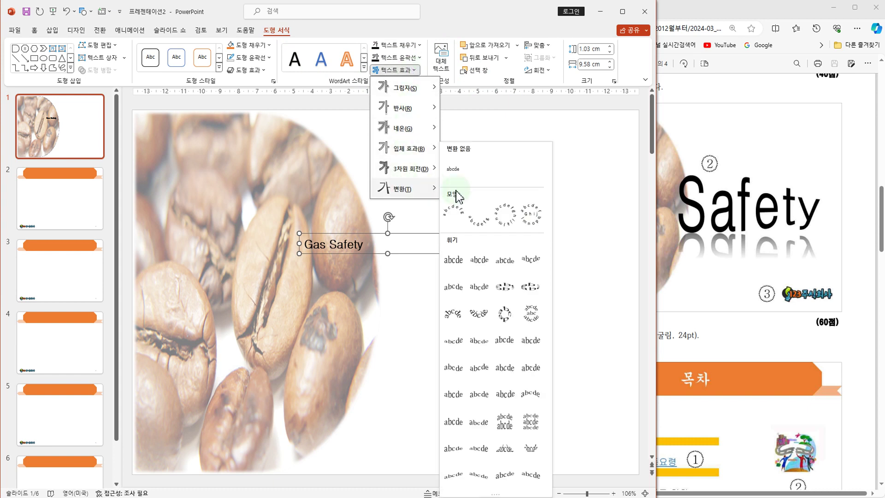
{"action": "left_click", "coordinate": [481, 266]}
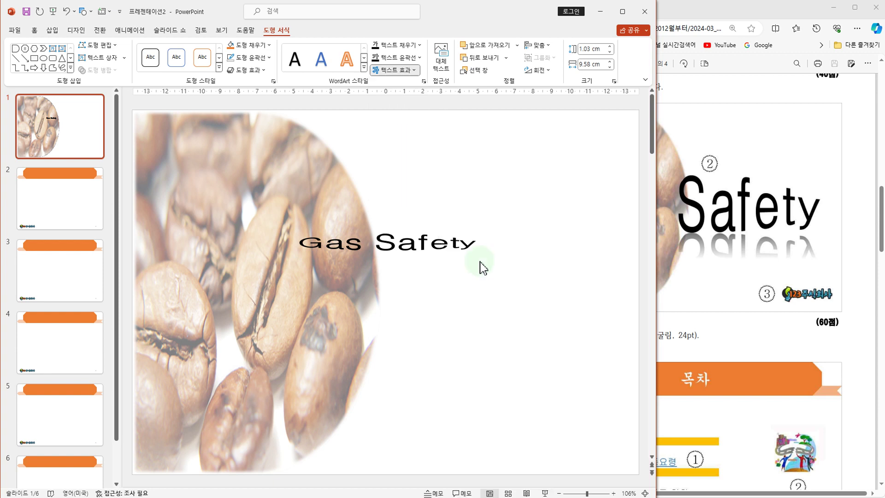
- Apply the 근접 반사, 터치 text reflection to the "Gas Safety" WordArt and compare it with the exam sheet
{"action": "left_click", "coordinate": [395, 70]}
{"action": "mouse_move", "coordinate": [410, 113]}
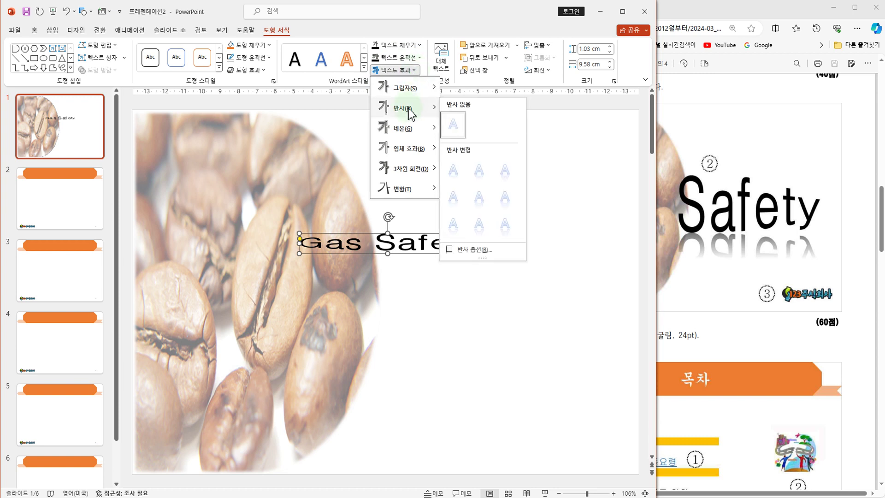
{"action": "left_click", "coordinate": [453, 177]}
{"action": "left_click", "coordinate": [713, 97]}
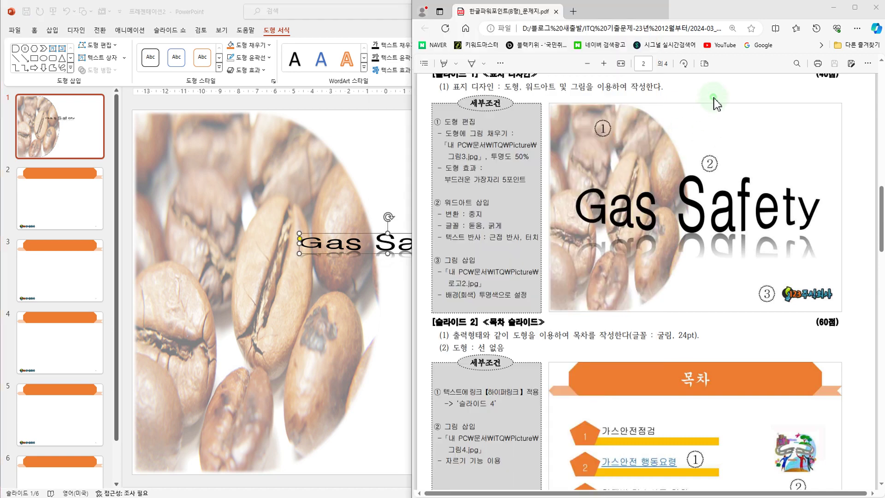
{"action": "left_click", "coordinate": [371, 166]}
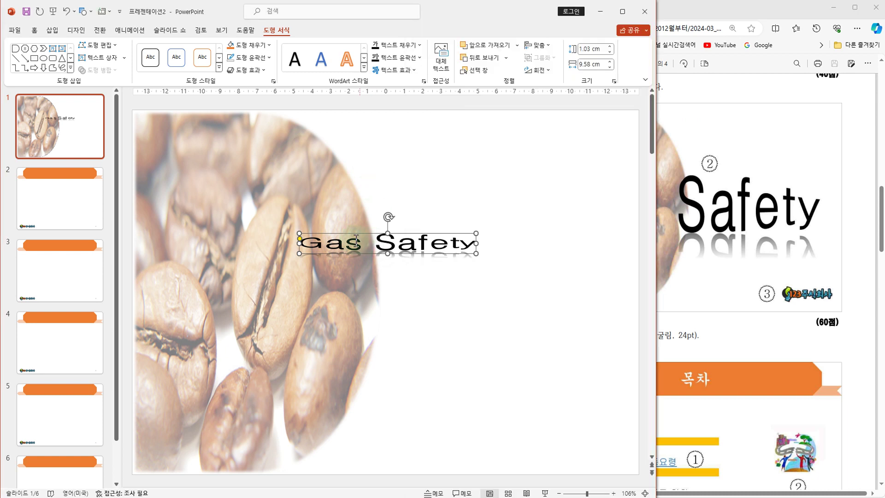
- Move the "Gas Safety" WordArt toward the slide's left side and enlarge it to about 4.85 cm high by 22.86 cm wide
{"action": "left_click", "coordinate": [360, 238]}
{"action": "left_click_drag", "start_coordinate": [361, 236], "coordinate": [279, 260]}
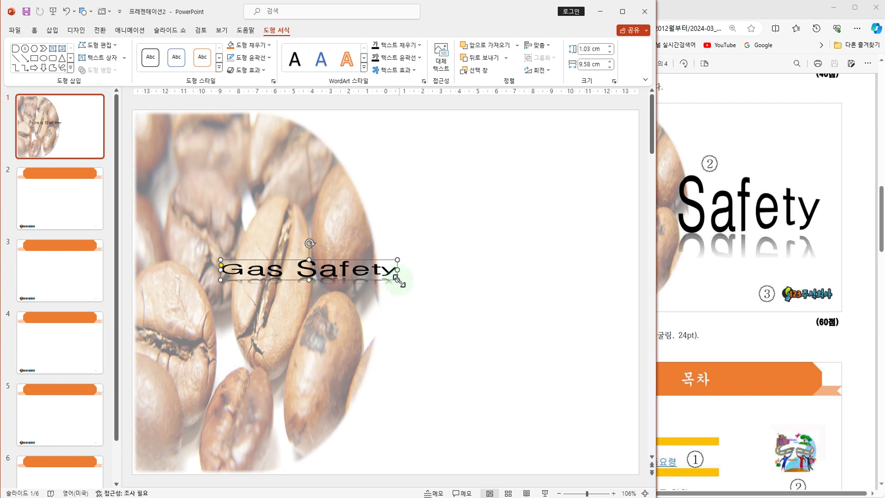
{"action": "left_click_drag", "start_coordinate": [399, 281], "coordinate": [585, 339]}
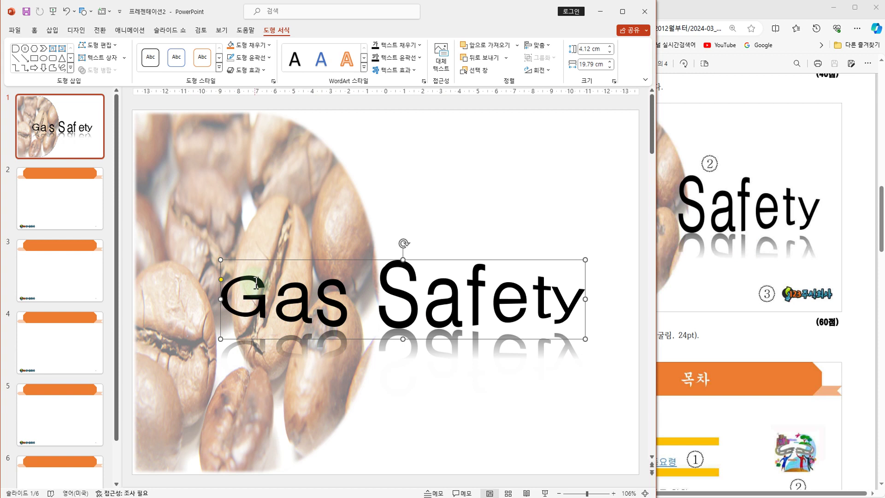
{"action": "left_click_drag", "start_coordinate": [256, 262], "coordinate": [217, 245]}
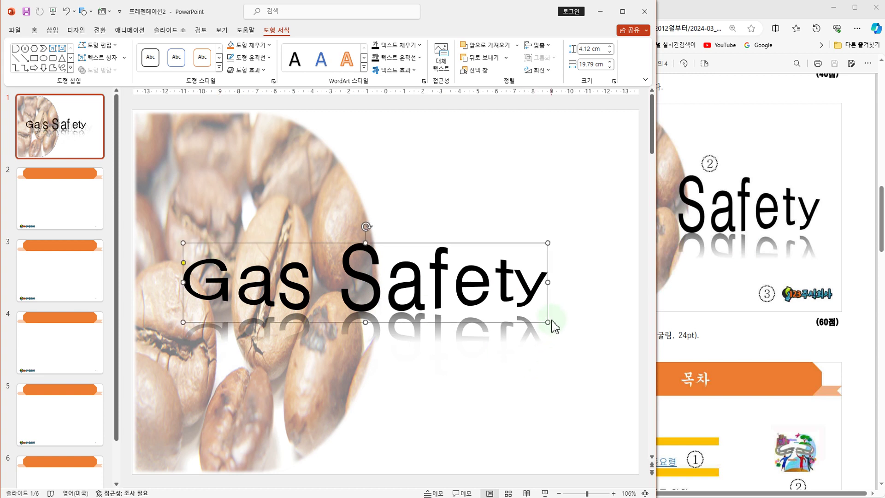
{"action": "left_click_drag", "start_coordinate": [548, 322], "coordinate": [605, 335]}
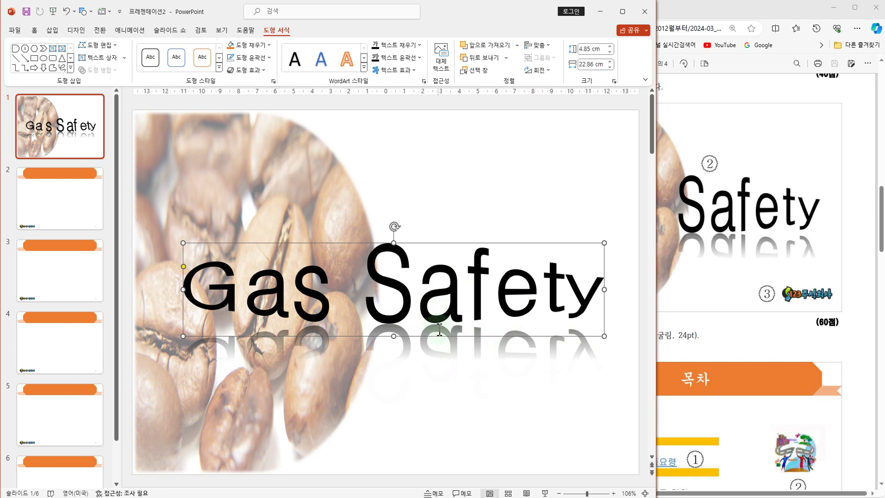
- Fine-tune the warp depth of the "Gas Safety" WordArt with its shape adjustment
{"action": "left_click", "coordinate": [435, 230]}
{"action": "left_click", "coordinate": [400, 251]}
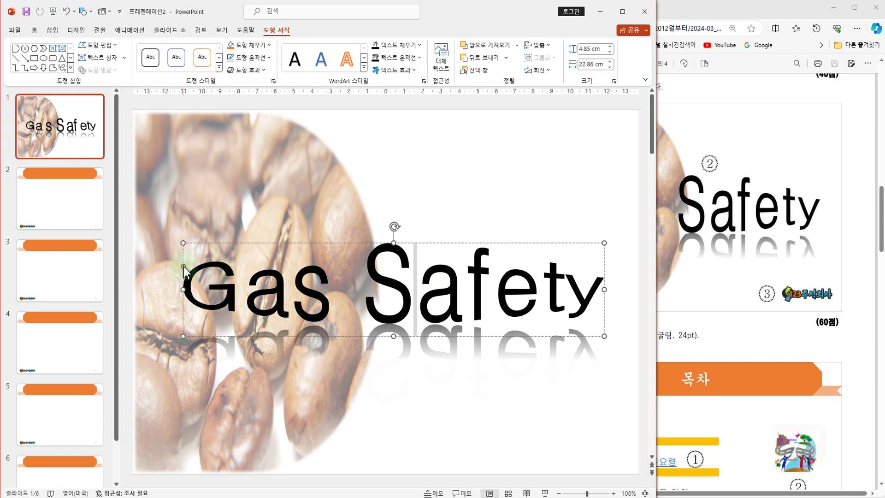
{"action": "left_click_drag", "start_coordinate": [183, 267], "coordinate": [185, 271]}
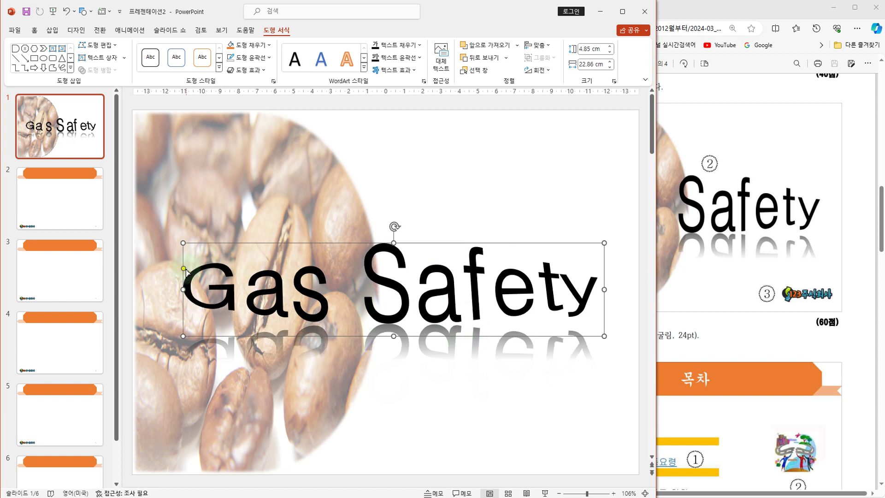
{"action": "left_click_drag", "start_coordinate": [184, 268], "coordinate": [183, 266]}
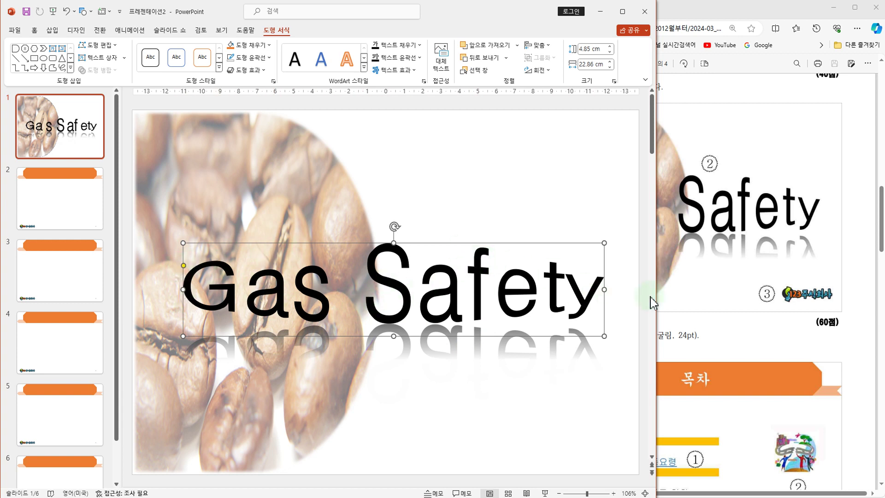
- Check the exam sheet's logo condition, insert the picture 로고2.jpg from the ITQ picture folder and place it below "Gas Safety"
{"action": "left_click", "coordinate": [777, 147]}
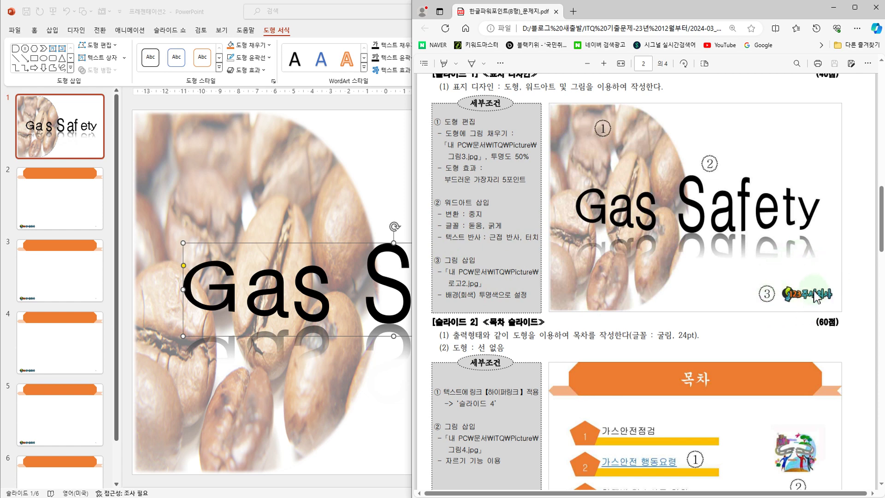
{"action": "left_click", "coordinate": [189, 13]}
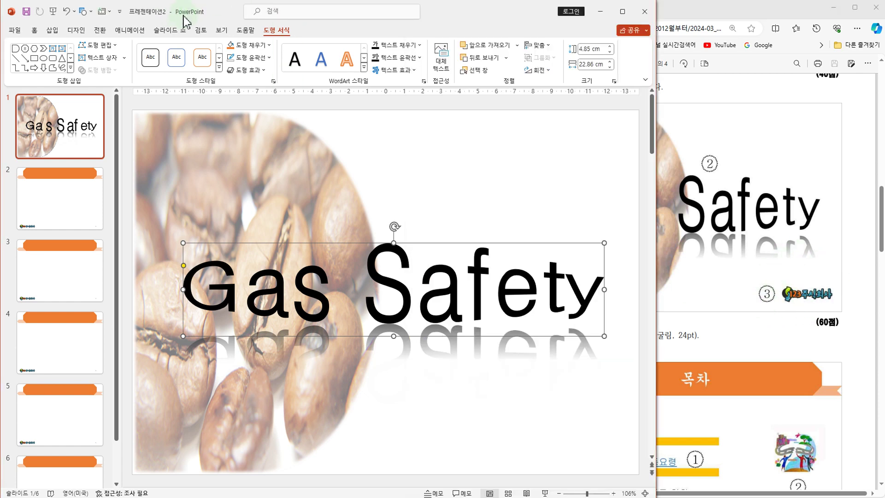
{"action": "left_click", "coordinate": [53, 30]}
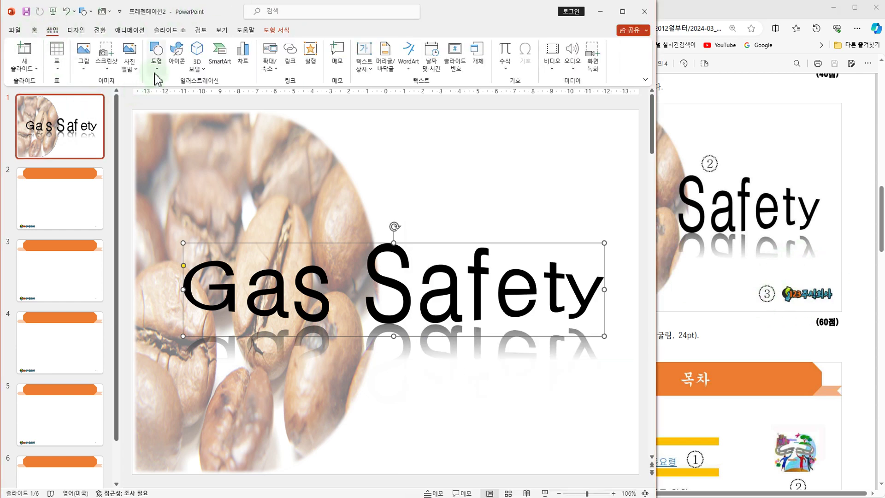
{"action": "left_click", "coordinate": [84, 70]}
{"action": "left_click", "coordinate": [108, 98]}
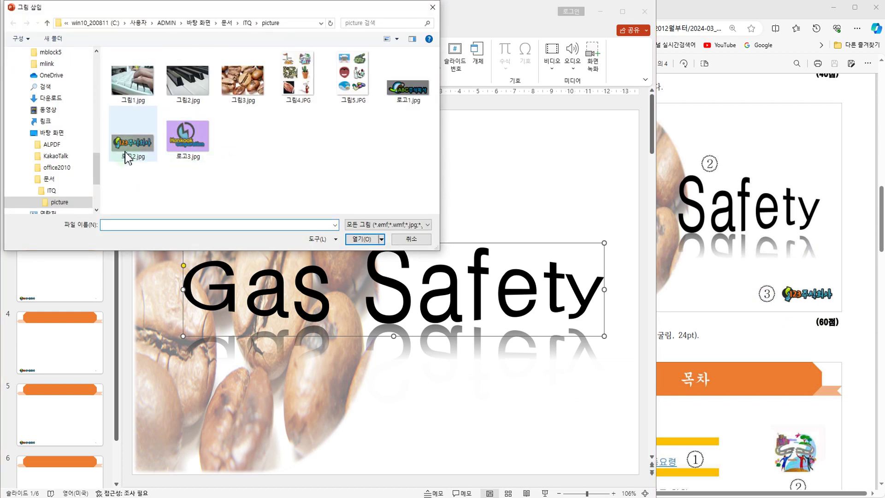
{"action": "left_click", "coordinate": [139, 148]}
{"action": "left_click", "coordinate": [362, 238]}
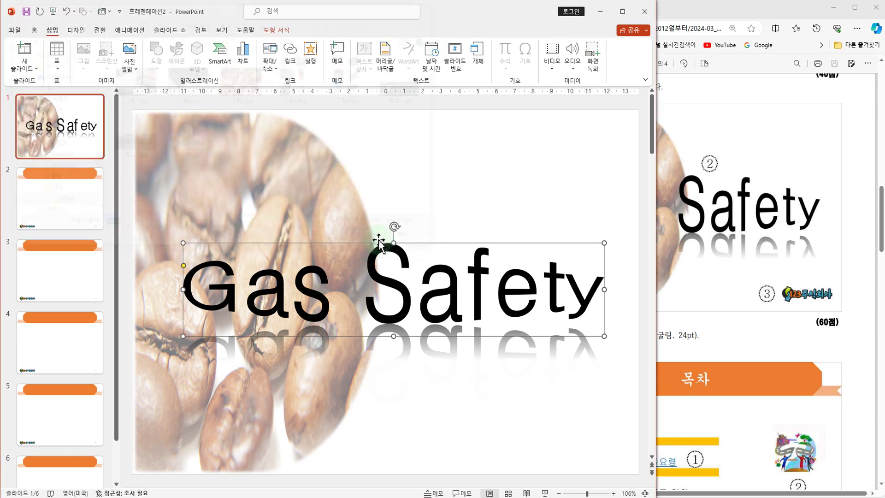
{"action": "left_click_drag", "start_coordinate": [390, 300], "coordinate": [463, 402]}
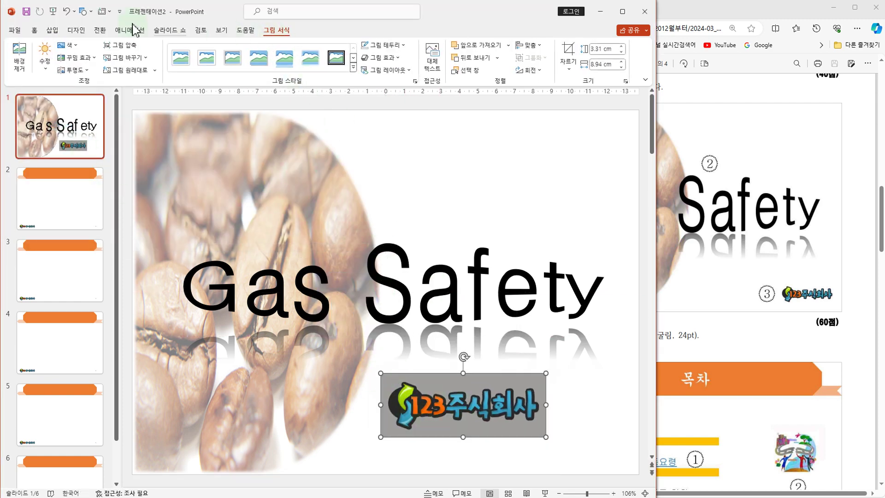
- Make the logo picture's gray background transparent
{"action": "left_click", "coordinate": [66, 45]}
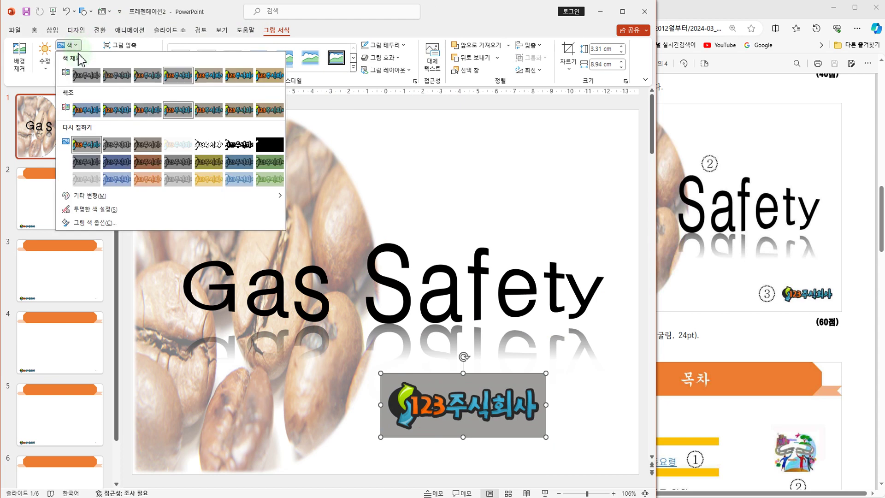
{"action": "left_click", "coordinate": [99, 212]}
{"action": "left_click", "coordinate": [434, 379]}
{"action": "scroll", "coordinate": [599, 413], "scroll_direction": "down", "scroll_amount": 2}
{"action": "scroll", "coordinate": [597, 405], "scroll_direction": "up", "scroll_amount": 2}
- Shrink the logo and place it in the lower-right corner of slide 1, as on the exam sheet
{"action": "left_click", "coordinate": [530, 408]}
{"action": "left_click_drag", "start_coordinate": [545, 372], "coordinate": [498, 422]}
{"action": "left_click_drag", "start_coordinate": [432, 421], "coordinate": [571, 453]}
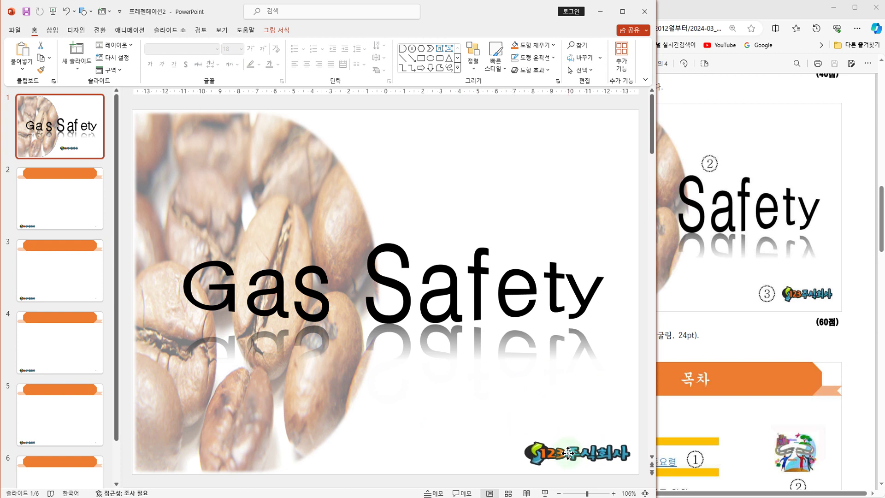
{"action": "left_click_drag", "start_coordinate": [517, 442], "coordinate": [524, 441]}
{"action": "left_click", "coordinate": [594, 407]}
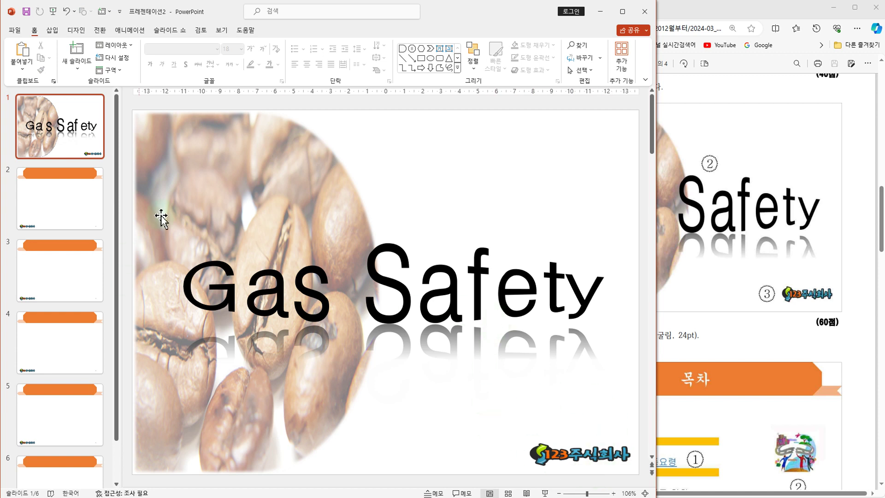